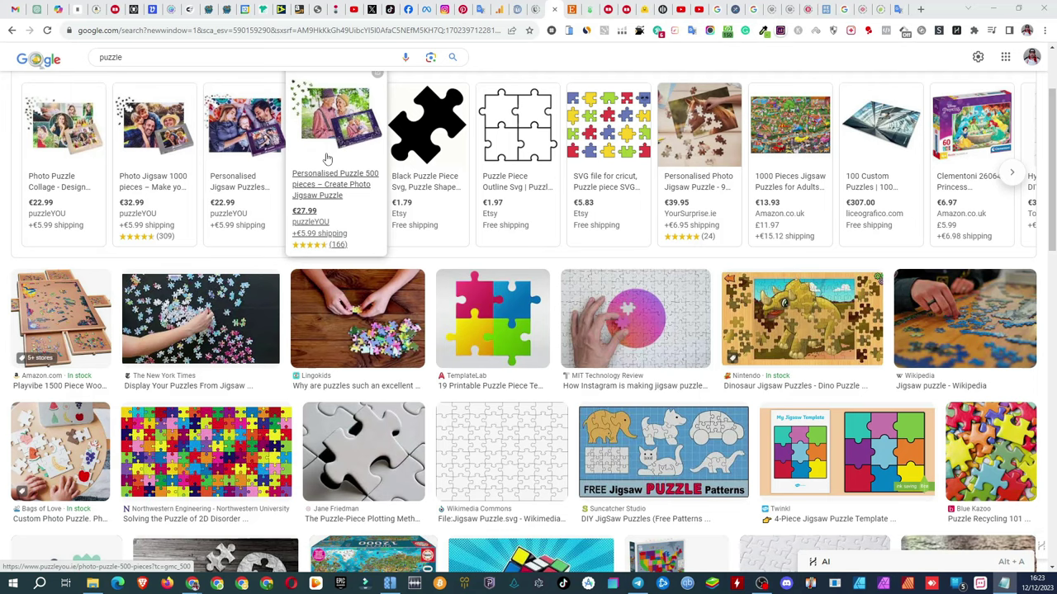
Look over the puzzle products in the Printify catalog and the puzzle search listings on Etsy
left_click(589, 11)
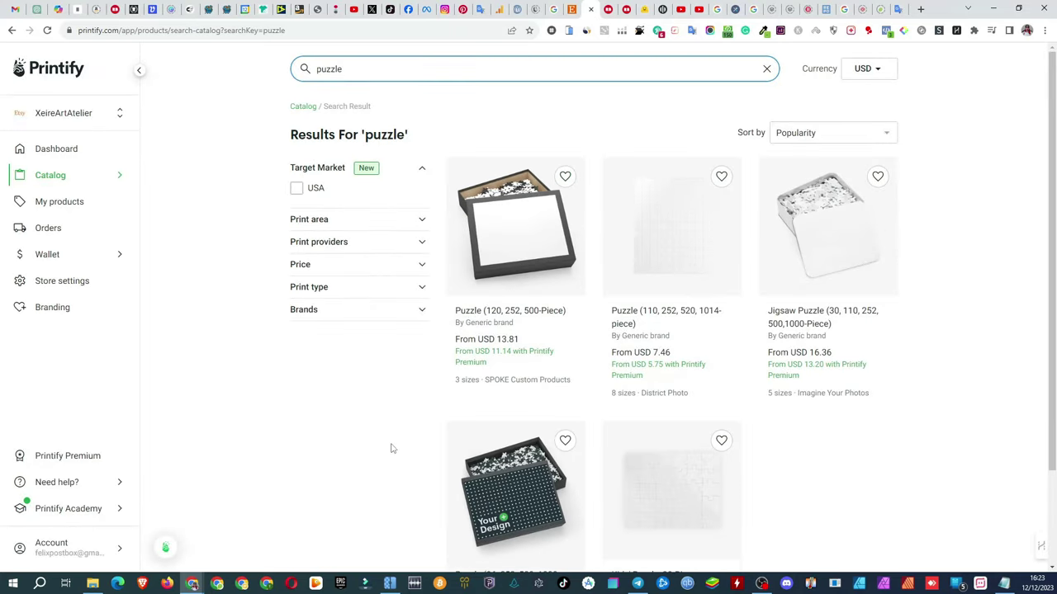
left_click(569, 13)
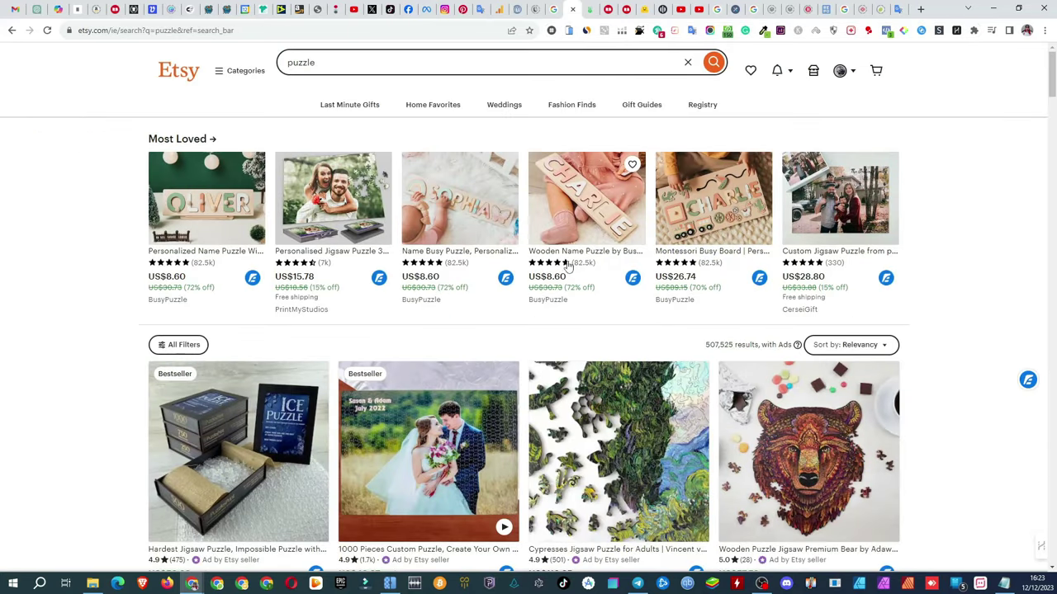
scroll(567, 222, "down", 3)
scroll(565, 263, "down", 7)
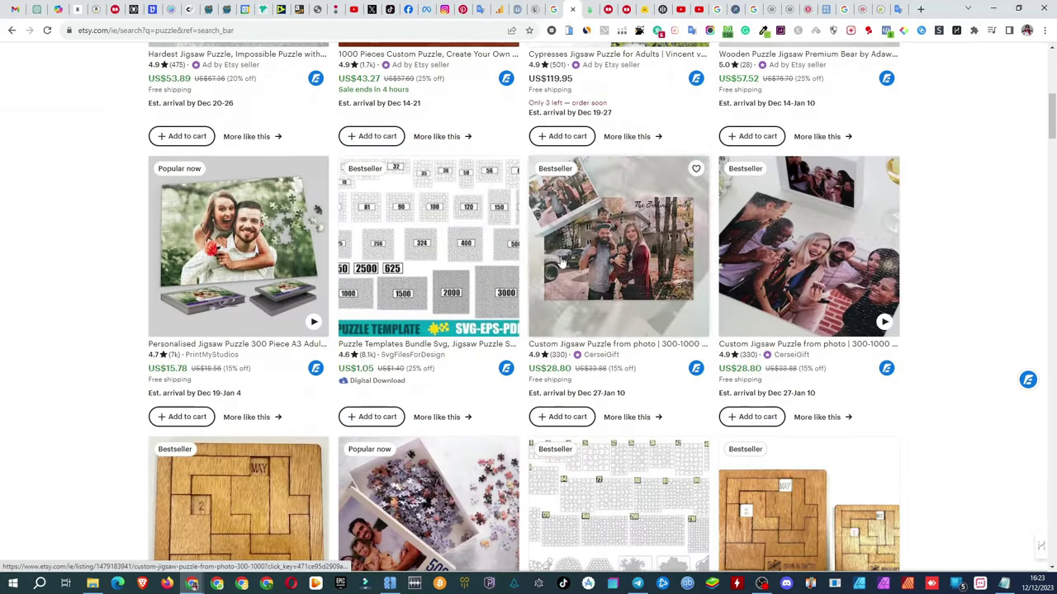
scroll(553, 262, "up", 8)
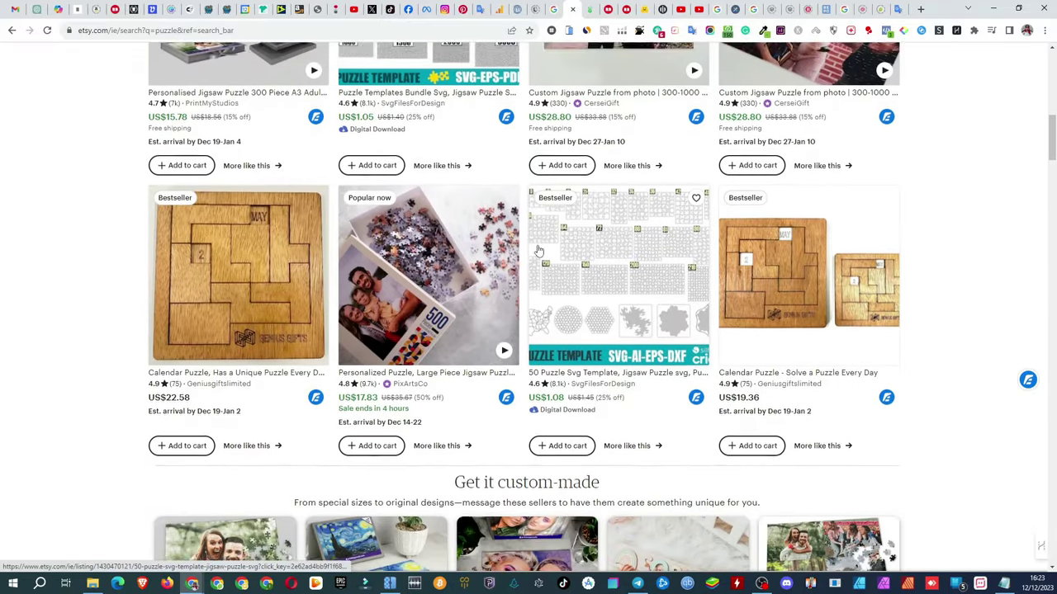
scroll(538, 250, "up", 2)
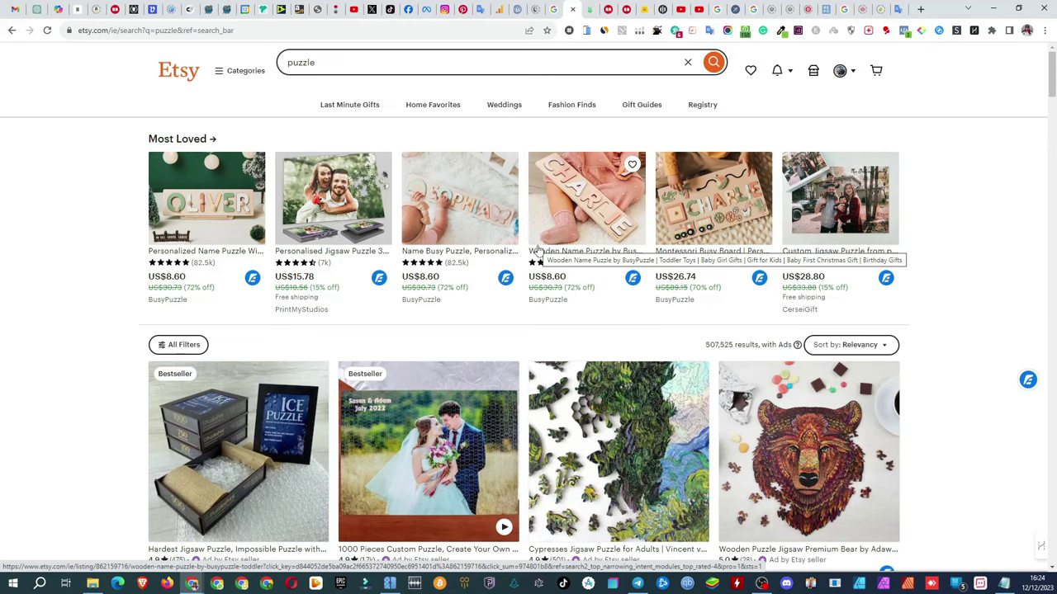
View the tin box picture of the AI for Peace jigsaw puzzle on its Redbubble product page
left_click(608, 11)
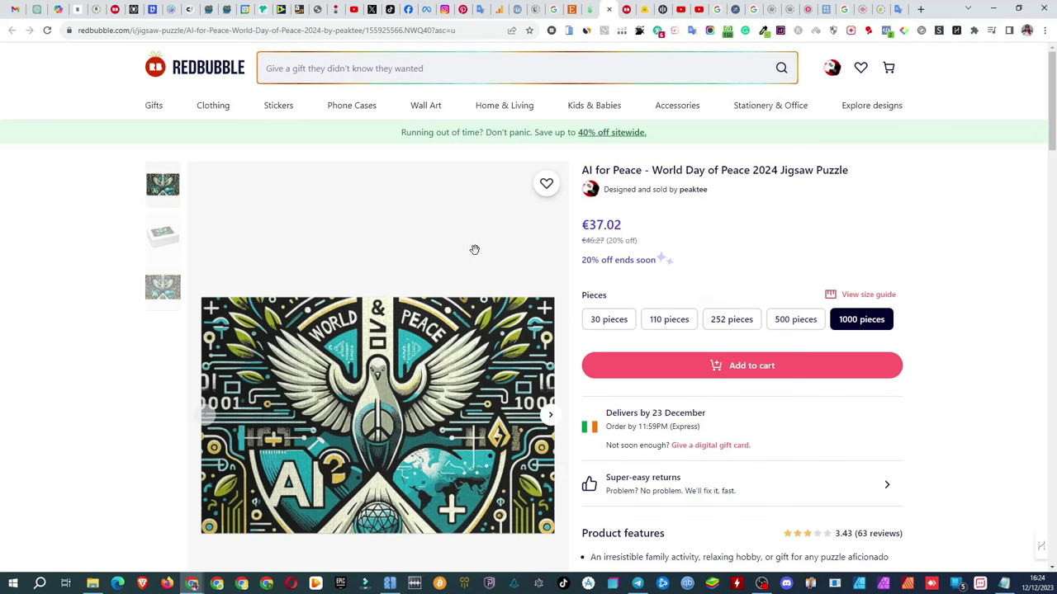
left_click(164, 241)
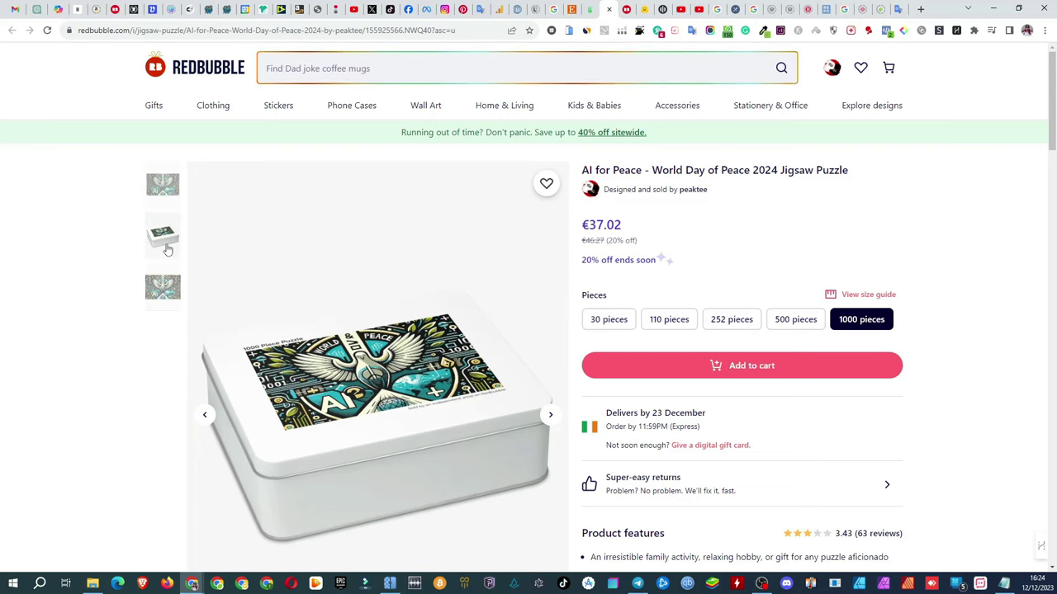
On the Redbubble pricing page, change the first digit of the Jigsaw Puzzle markup to 3
left_click(625, 9)
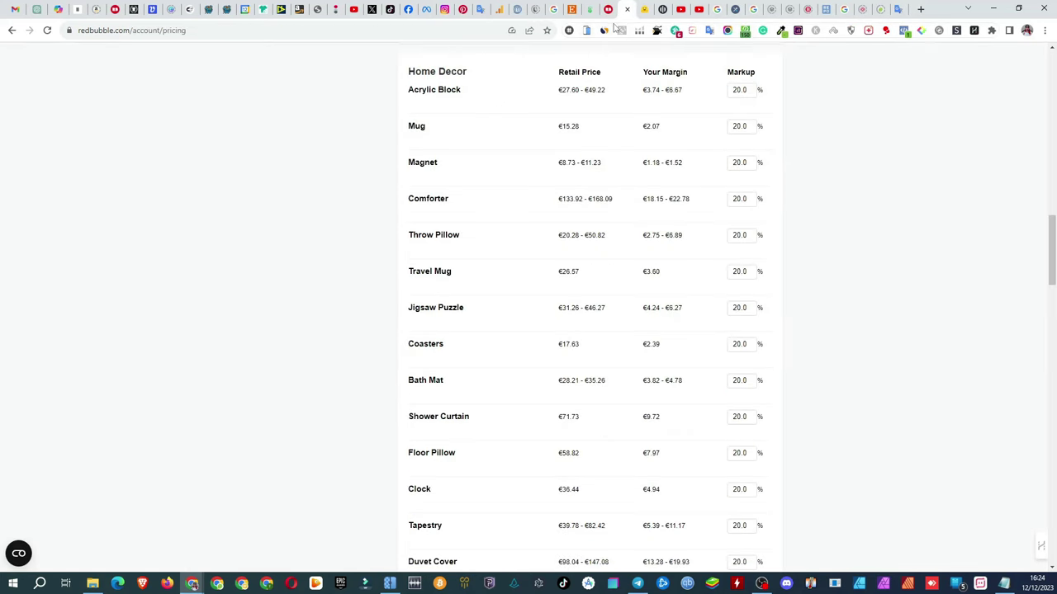
left_click(733, 308)
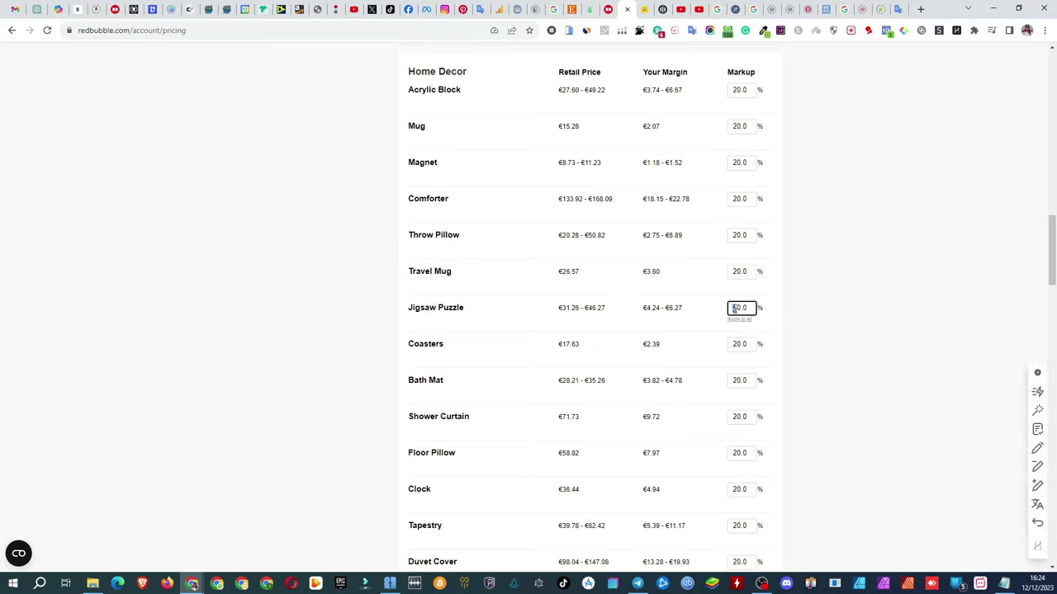
left_click_drag(733, 310, 728, 299)
type("3")
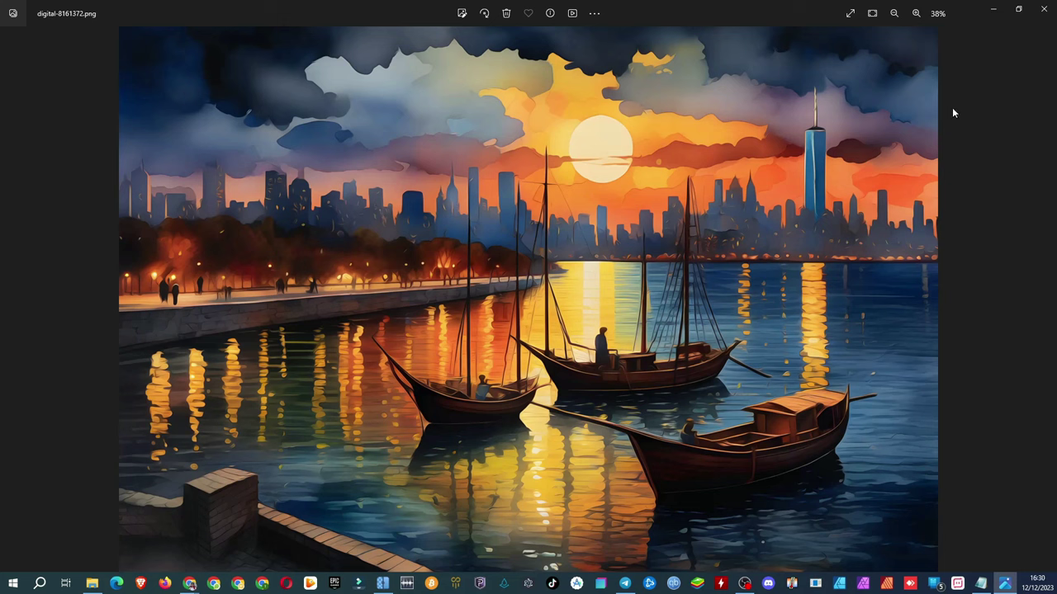
Close the boat painting preview and browse the Etsy puzzle listings down past the custom-made section
left_click(1039, 13)
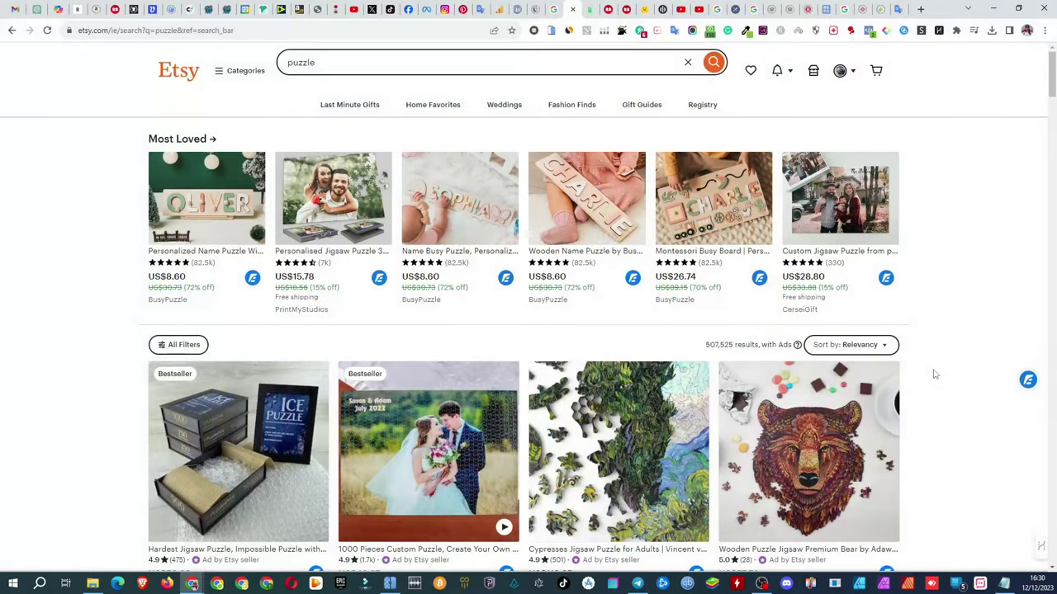
scroll(933, 373, "down", 3)
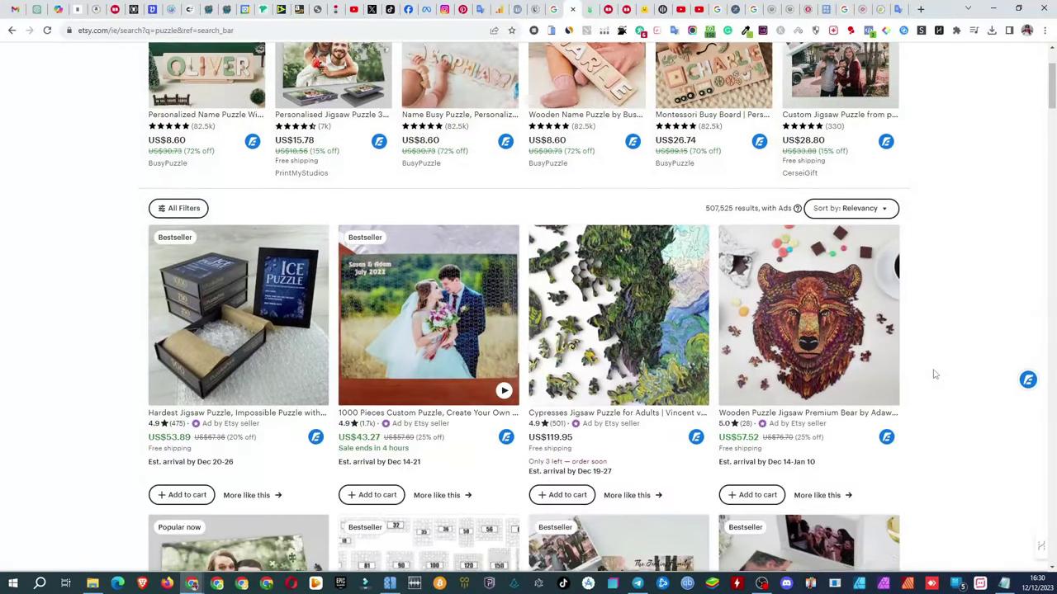
scroll(934, 372, "down", 4)
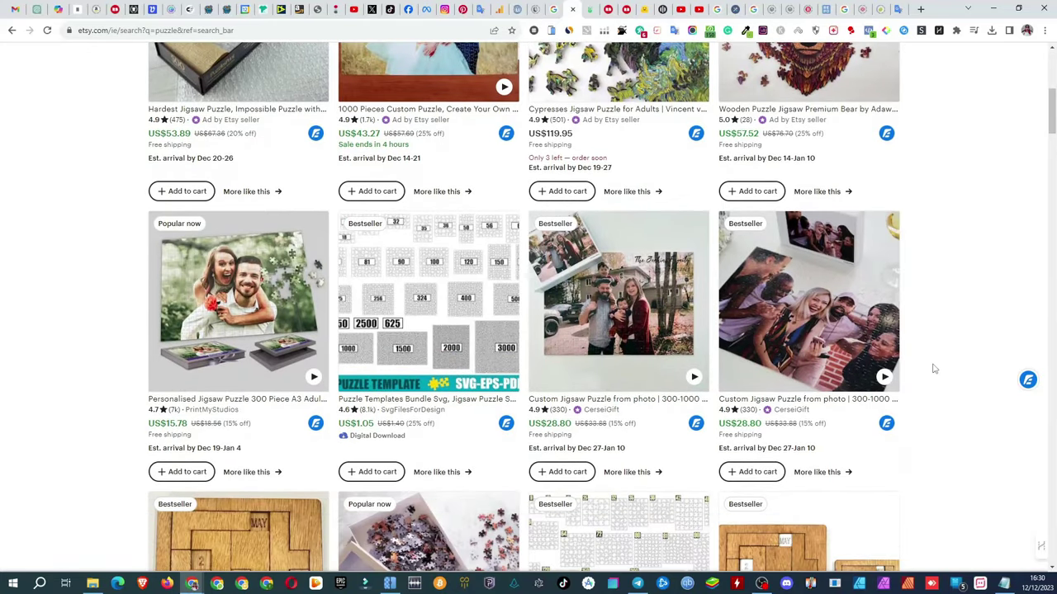
scroll(934, 363, "down", 1)
scroll(934, 364, "down", 3)
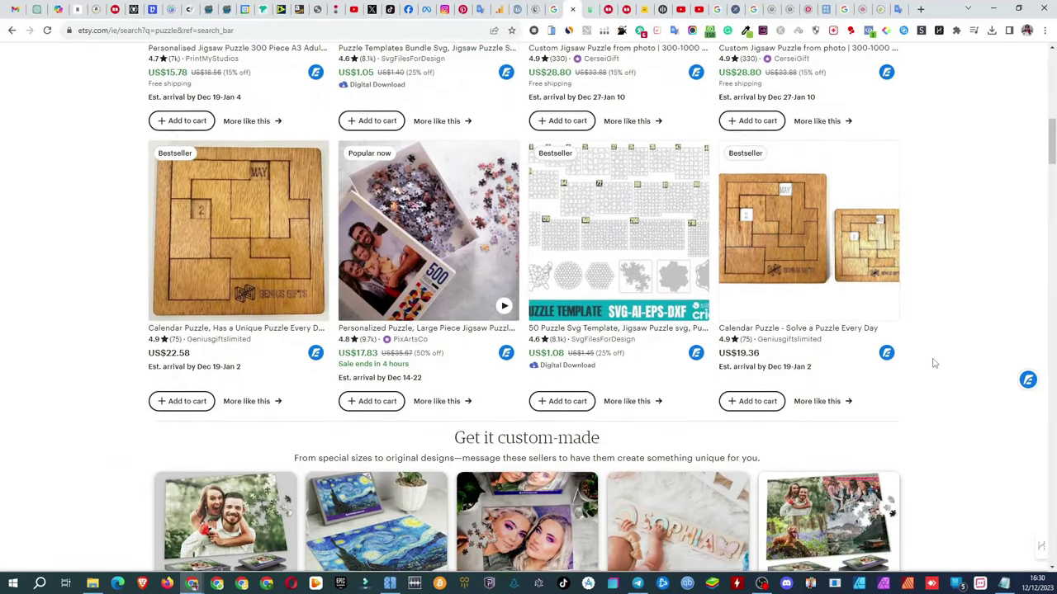
scroll(934, 363, "down", 2)
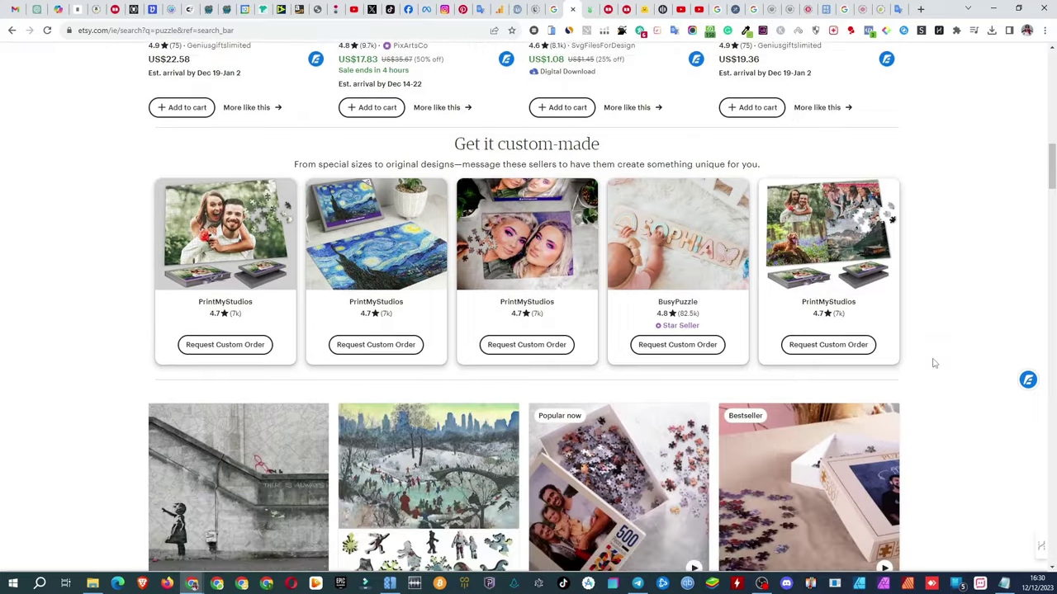
scroll(933, 363, "down", 1)
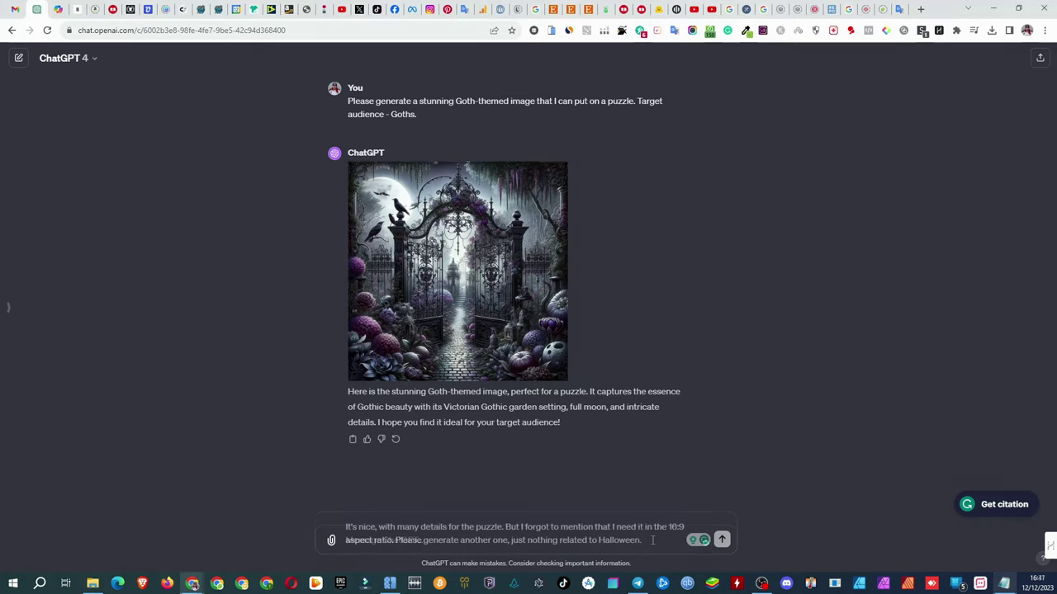
Send ChatGPT the request for a 16:9 image unrelated to Halloween, and answer its result with "Sorry, I don't like it."
left_click(721, 539)
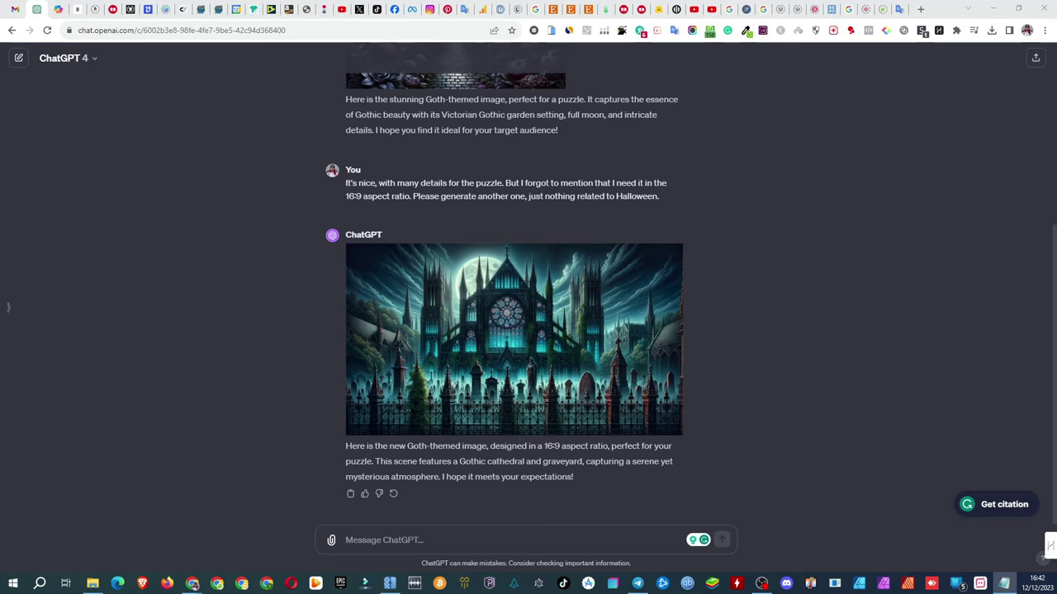
left_click(388, 540)
type("S")
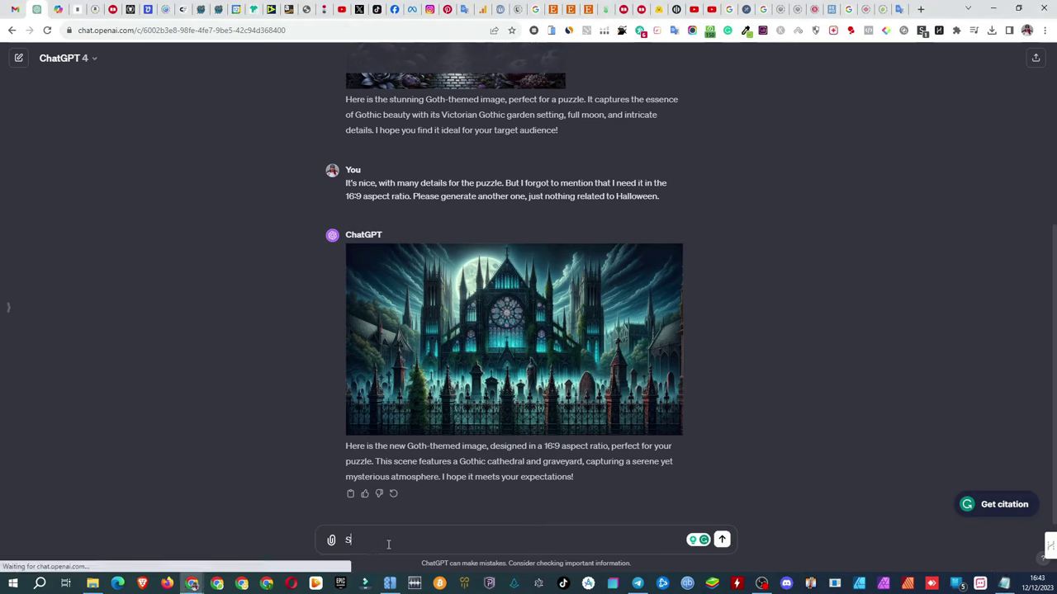
type("orry, I don")
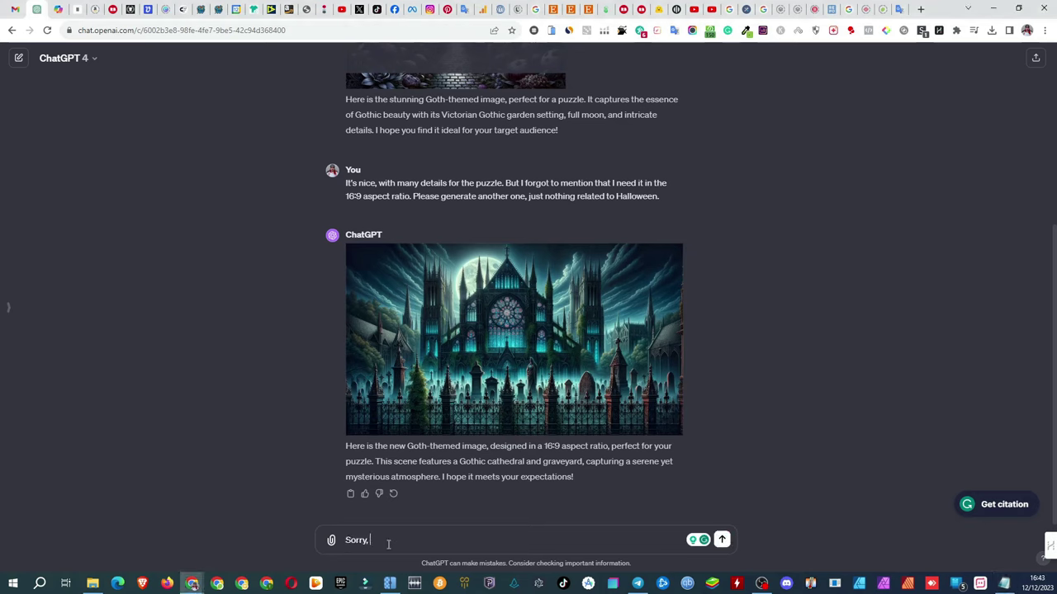
type("'t like it")
key("Return")
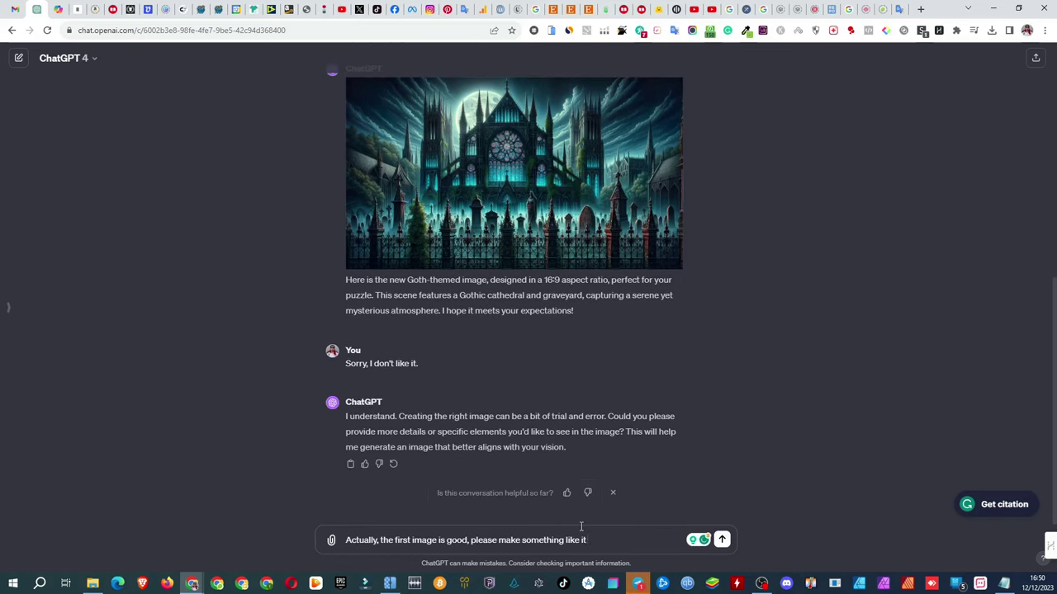
Ask ChatGPT for something like the first image, and follow up with "Nice, but please fill in all the canvas."
key("Return")
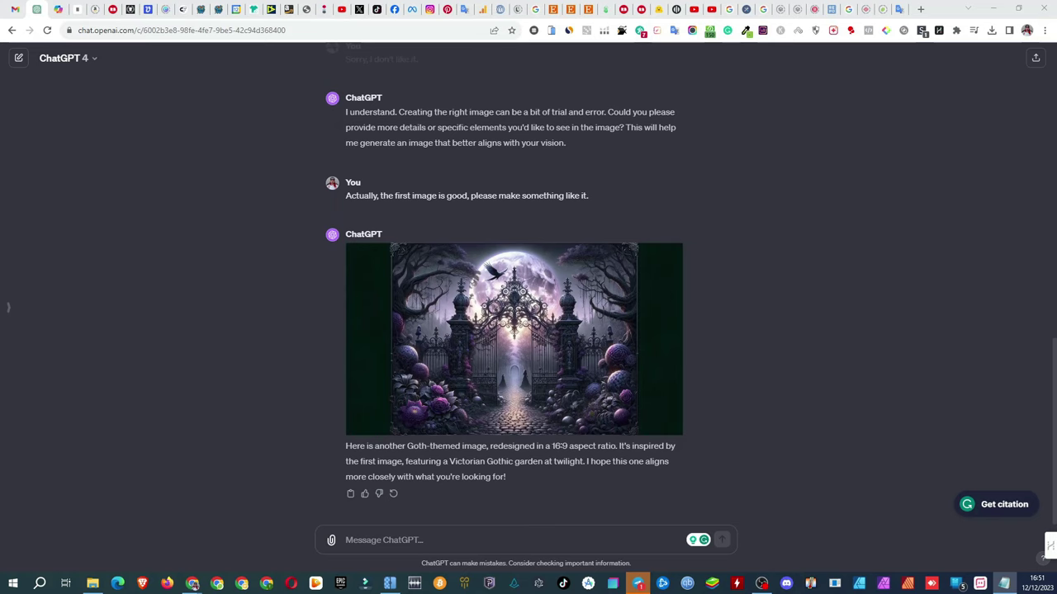
type("Nice, but please fill in all the canvas.")
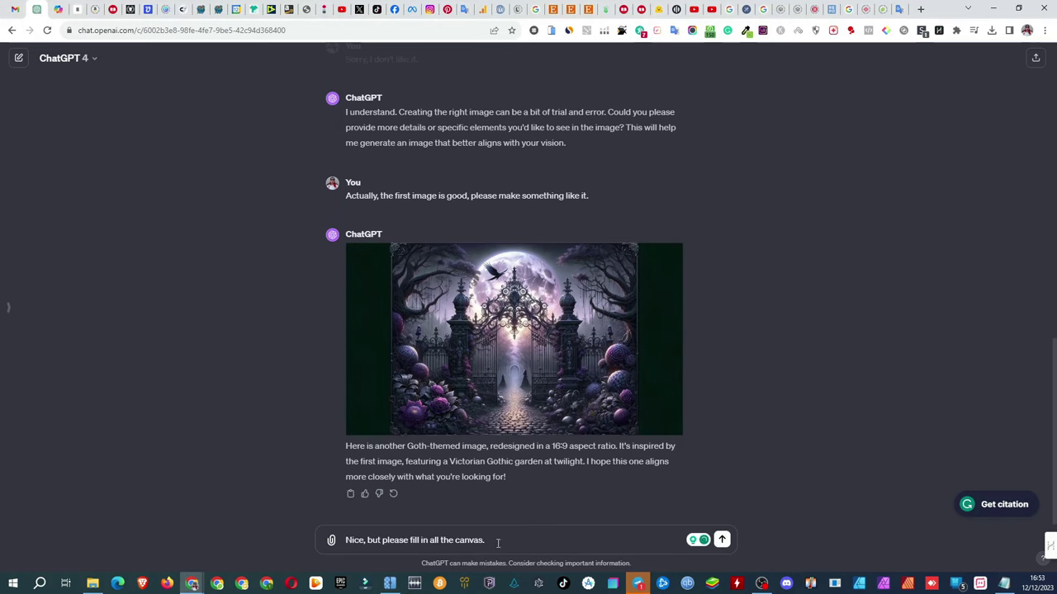
left_click(724, 541)
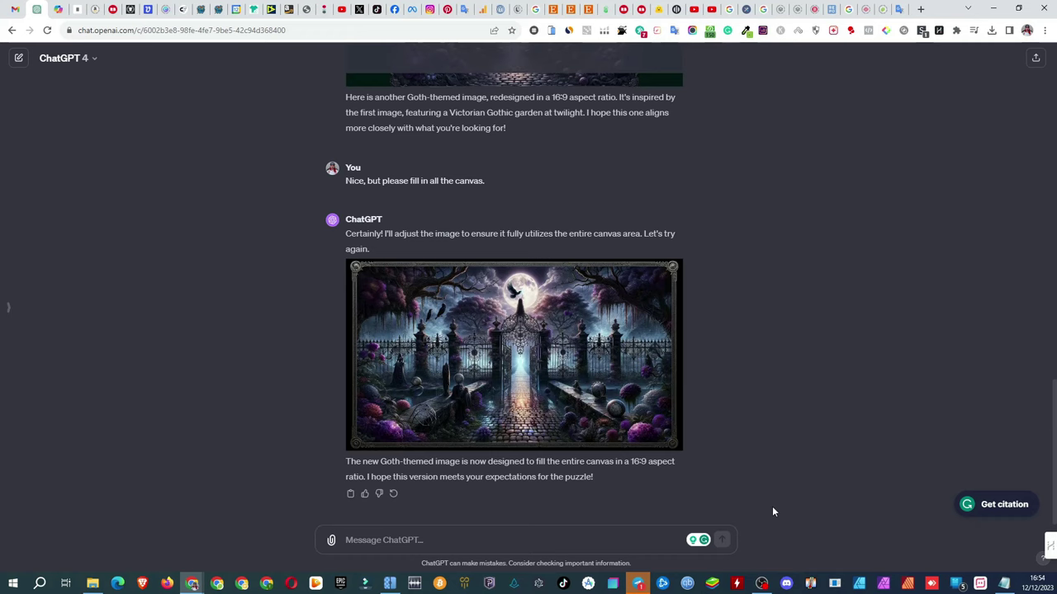
Inspect the full-canvas Gothic gate image enlarged, and open the previous gate image with the dark side bands
left_click(559, 353)
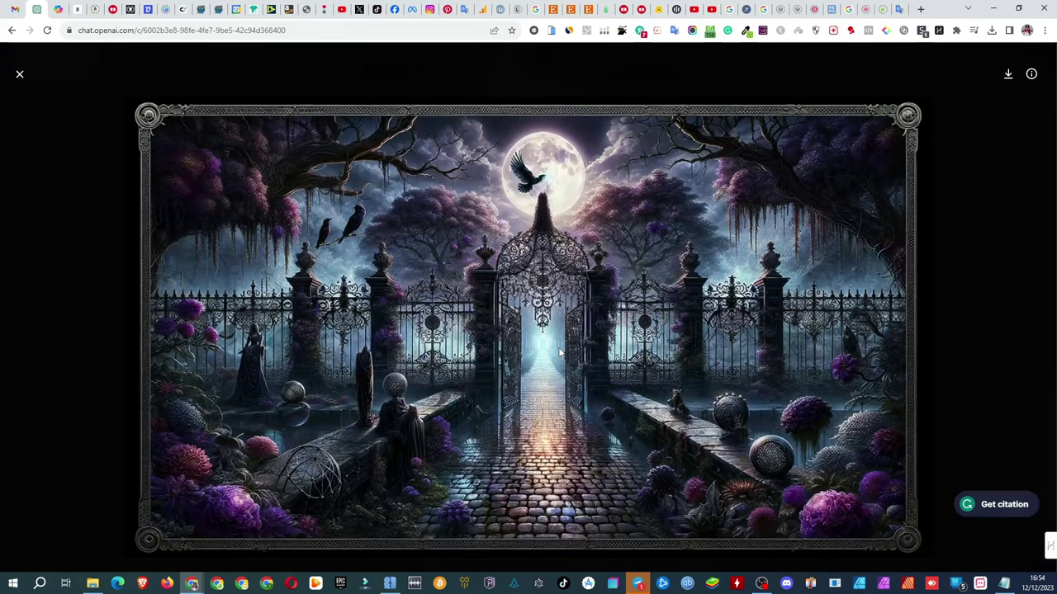
left_click(17, 79)
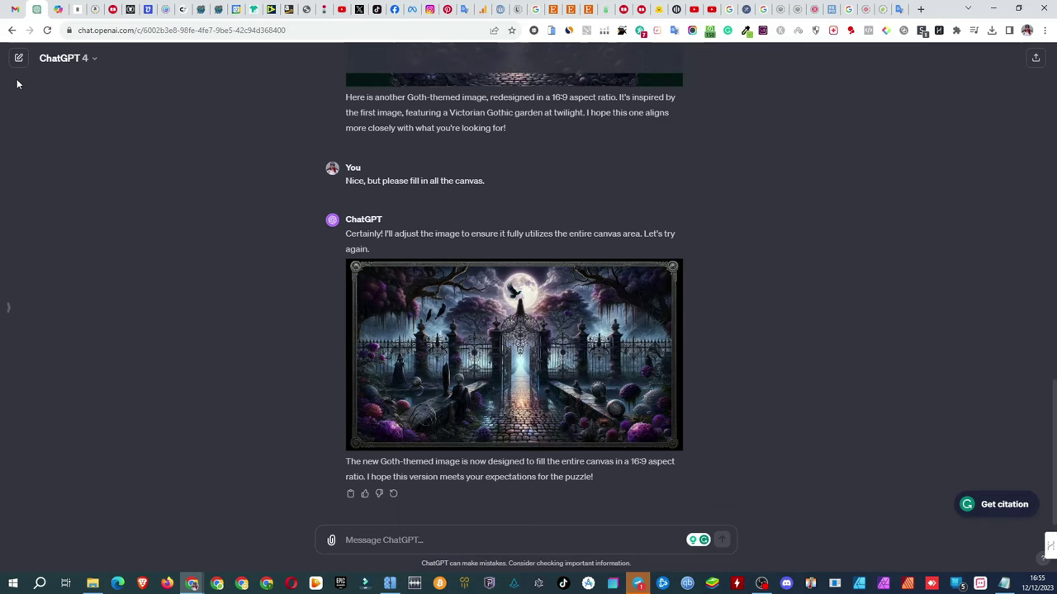
scroll(306, 289, "up", 3)
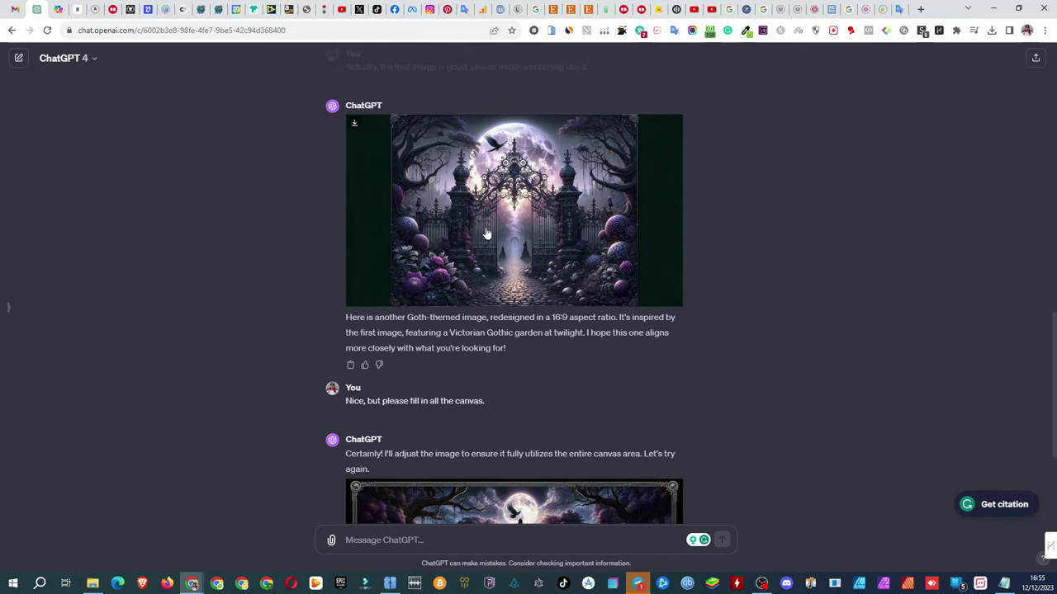
left_click(488, 234)
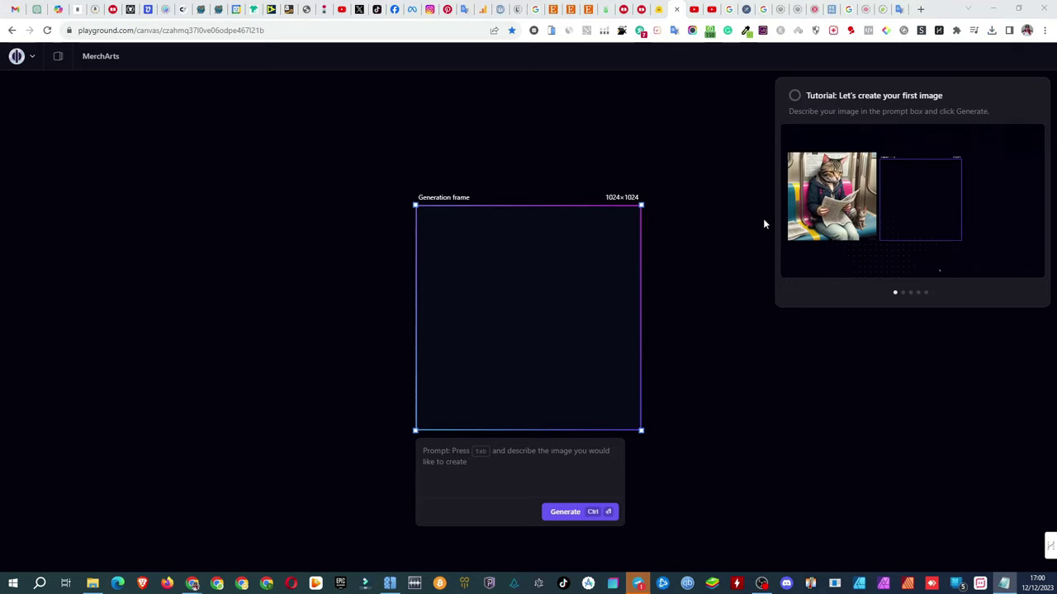
In Playground, resize the generation frame to 1024×704 and generate a stunning Goth-themed puzzle image with the target audience Goths
left_click_drag(642, 207, 654, 276)
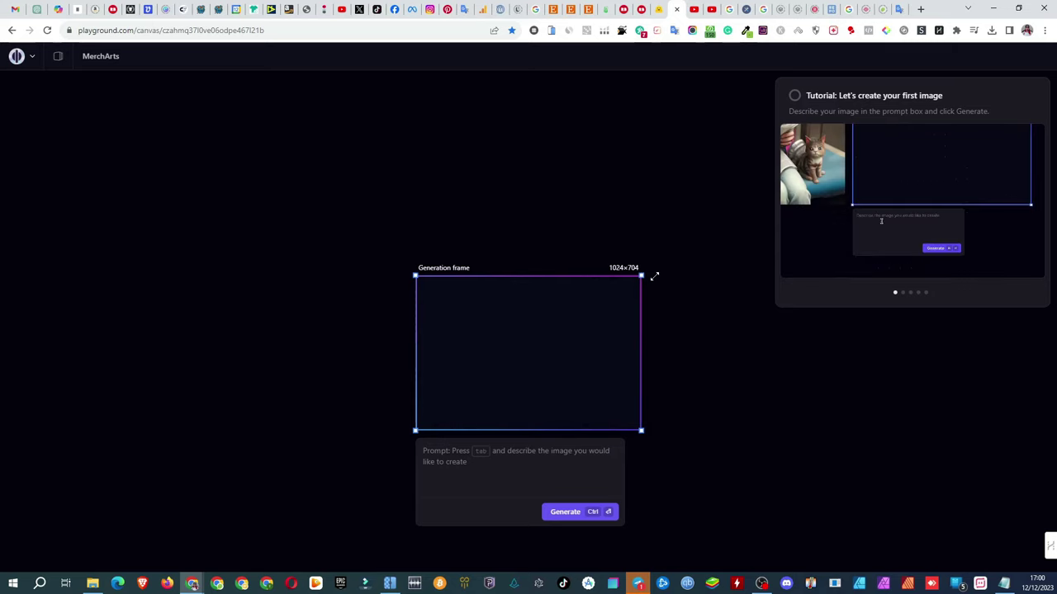
left_click(456, 465)
type("Please generate a stunning Goth-themed image that I can put on a puzzle. Target audience - Goths.")
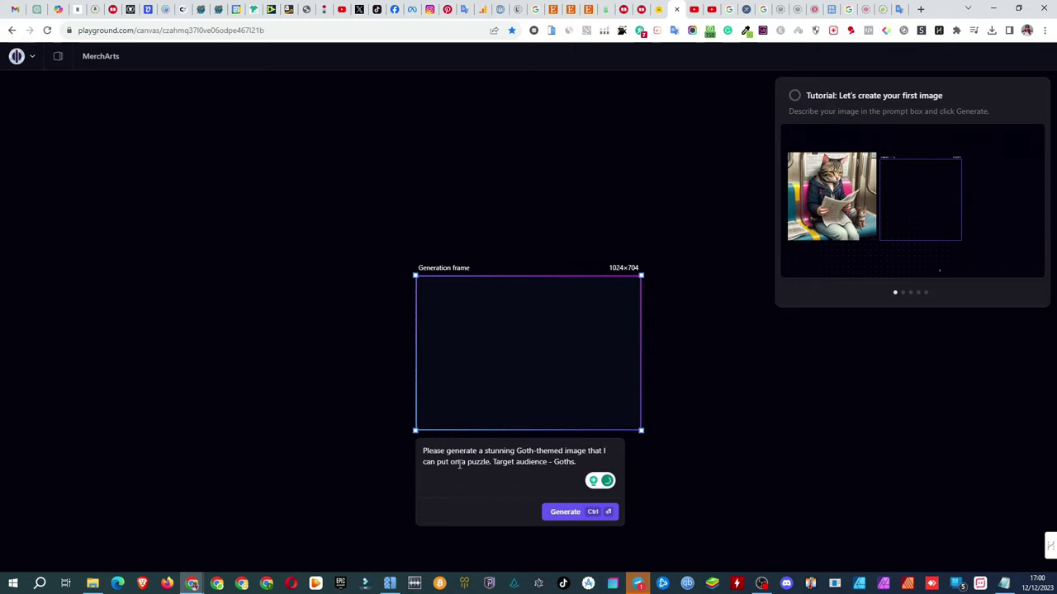
key("ctrl+Return")
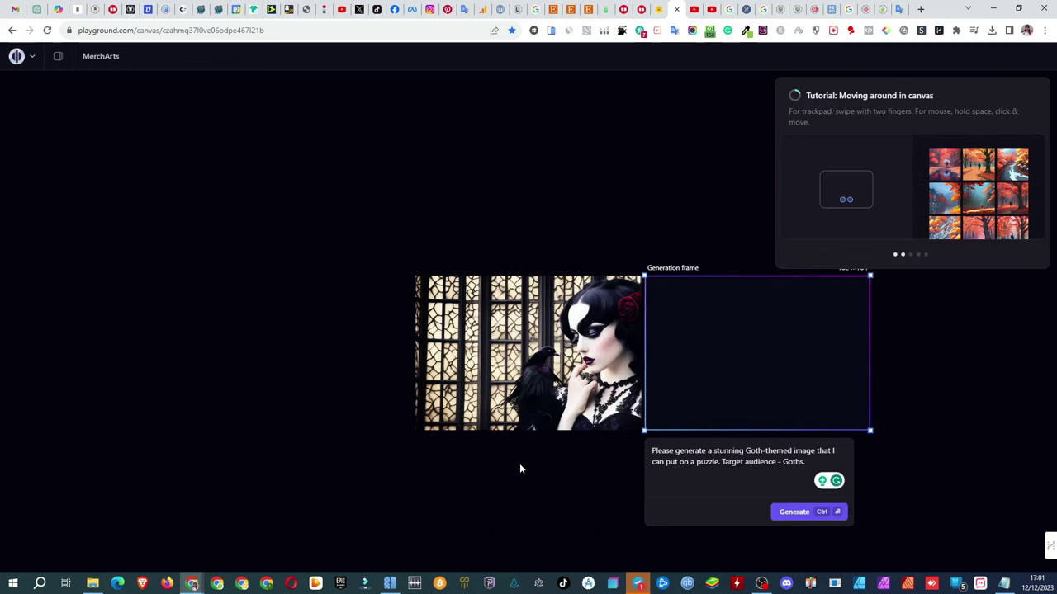
Insert "Outdoors, mysterious." before the target audience in the prompt and generate the image
left_click(722, 462)
type("Outdoors")
type(", mysterious.")
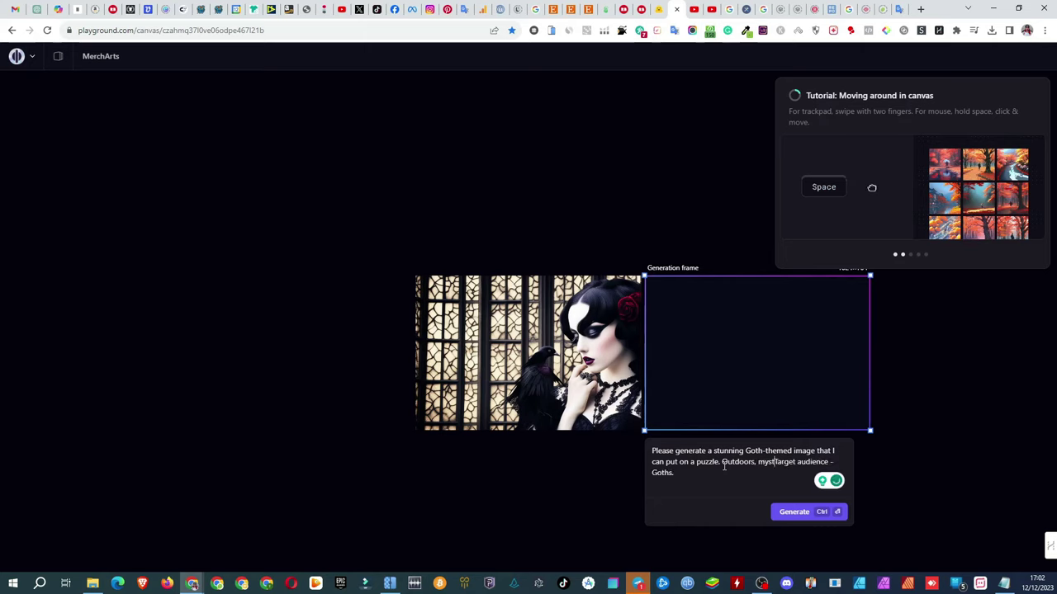
left_click(780, 513)
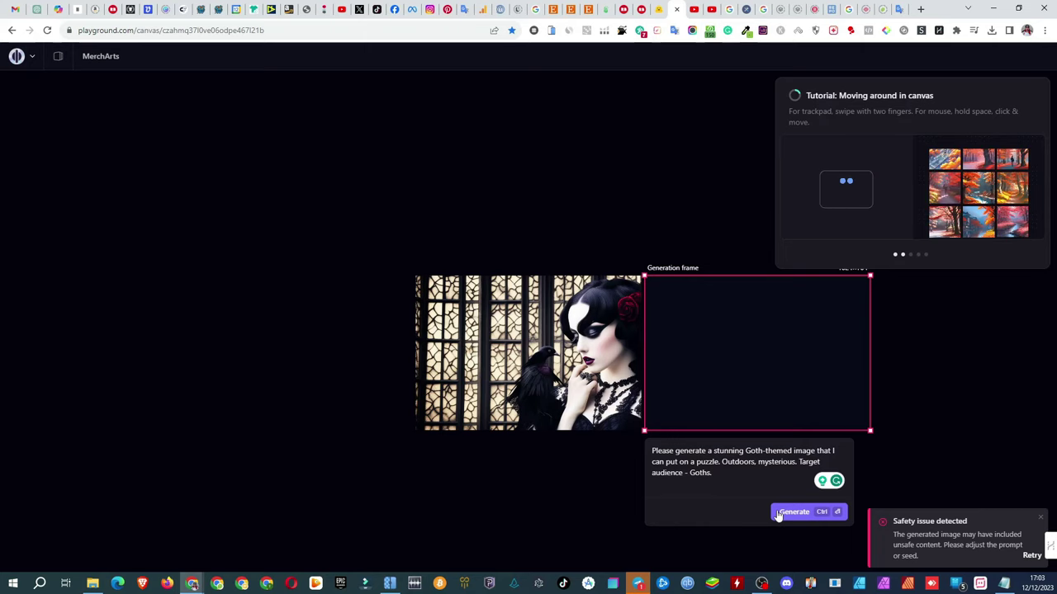
Delete the generated Goth woman portrait from the canvas
left_click(604, 342)
key("Delete")
Insert "Photorealistic fantasy." after "mysterious." in the prompt and generate the image
left_click(448, 355)
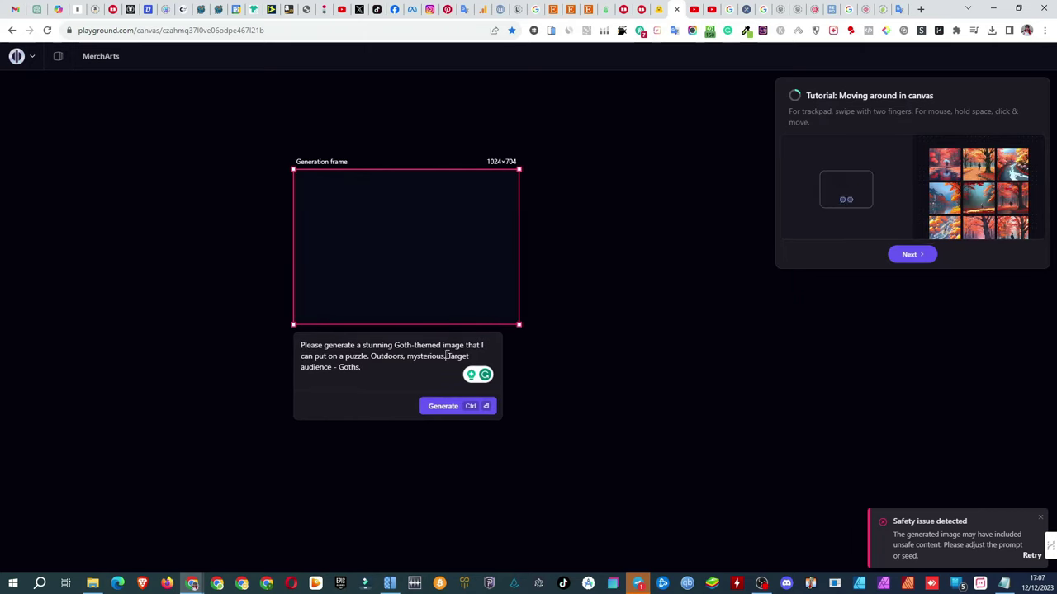
type("Photorealistic fantasy.")
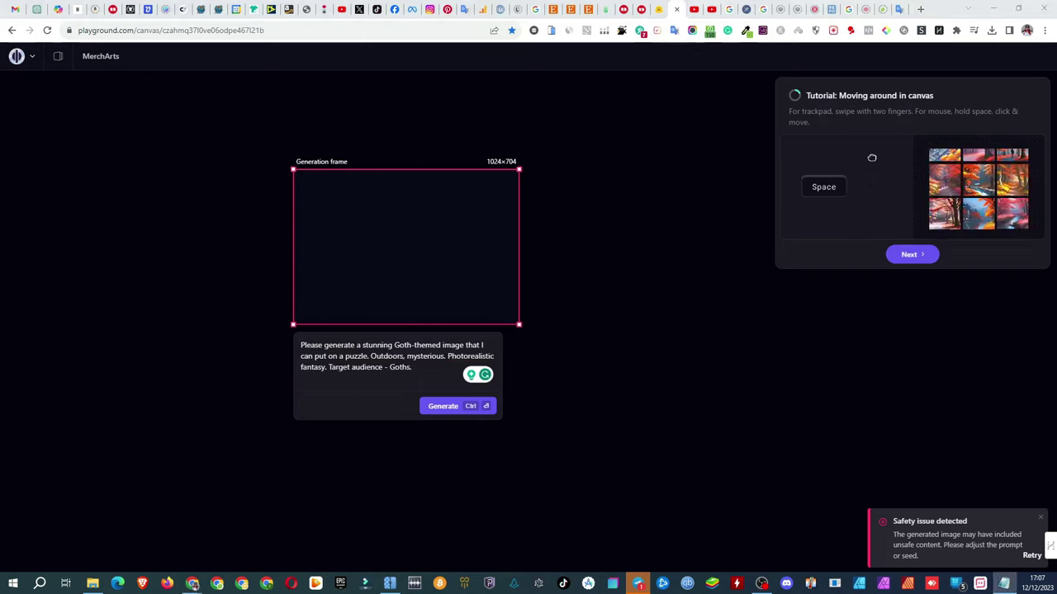
left_click(446, 405)
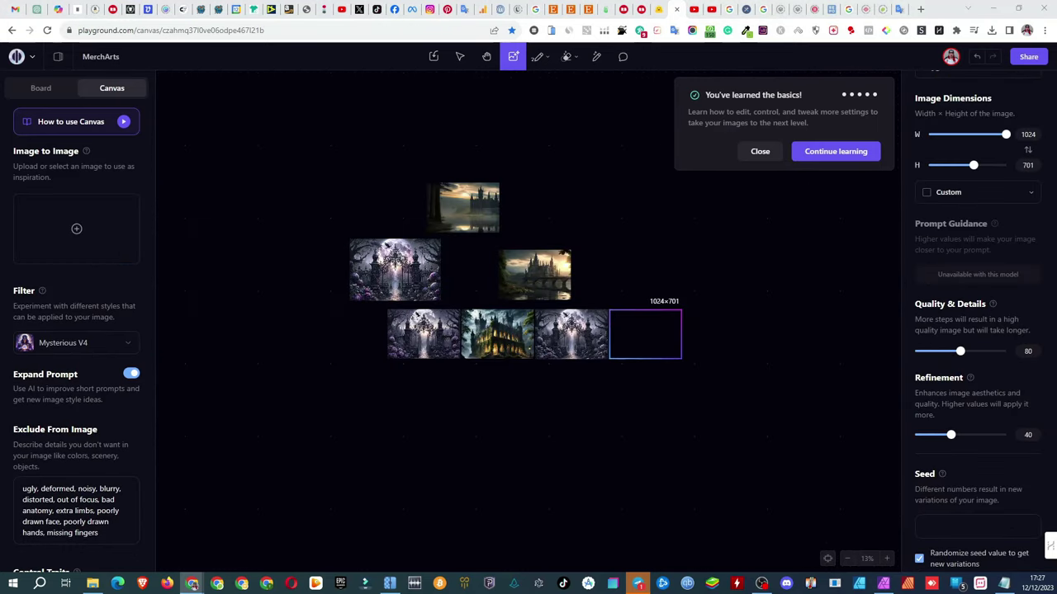
Generate an image with the prompt "Gothic ball in a mysterious fantasy ancient castle" in the frame beside the existing row of images
left_click(615, 342)
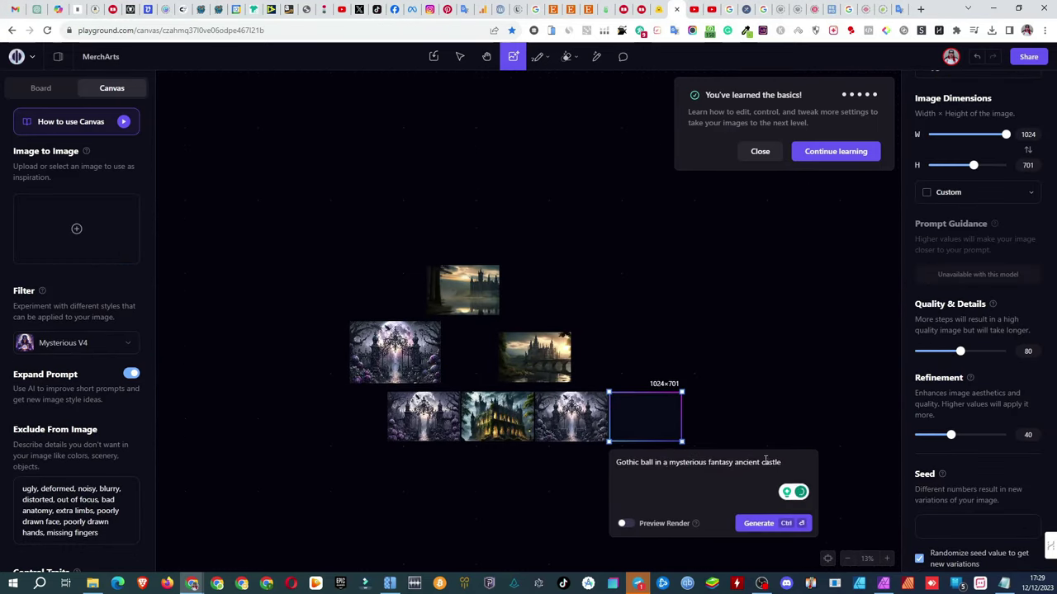
scroll(607, 342, "up", 5)
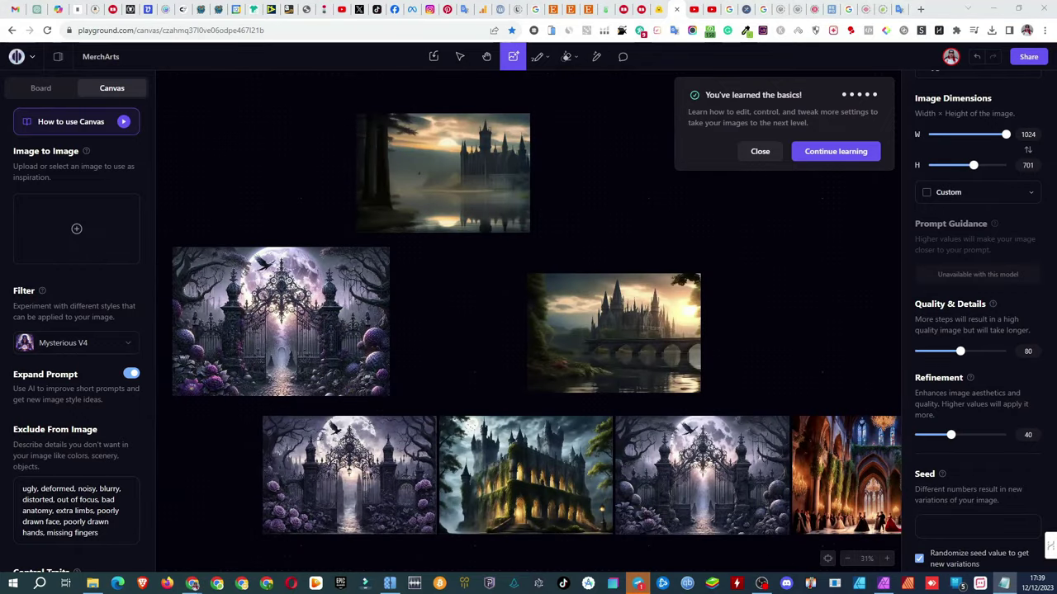
Use the larger moonlit gate picture as the image-to-image source and generate "Dark Goth party in a mysterious fantasy ancient castle" at image strength 100
left_click(273, 298)
scroll(273, 298, "down", 2)
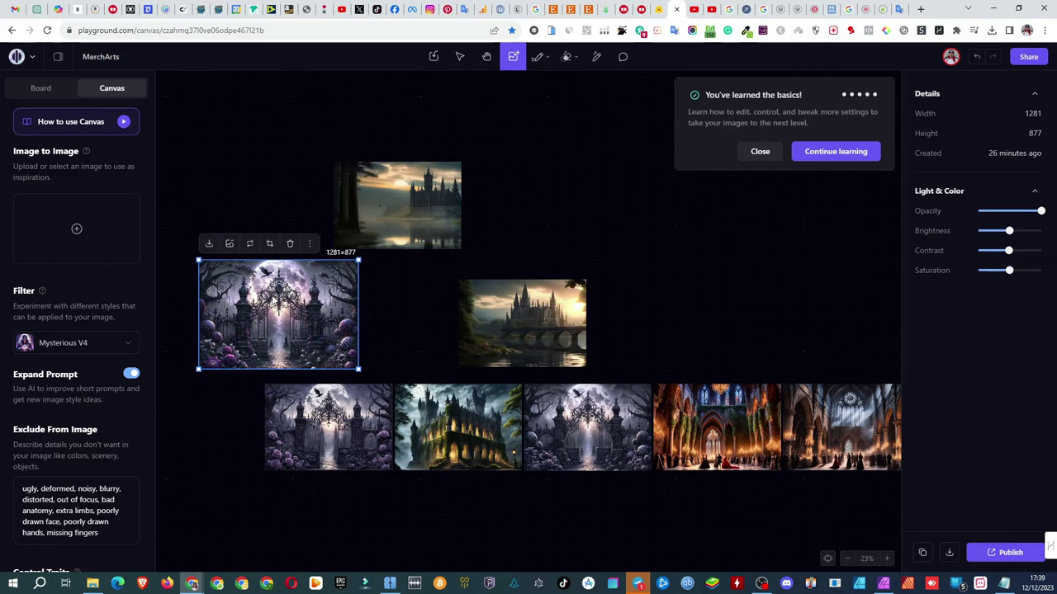
left_click(230, 244)
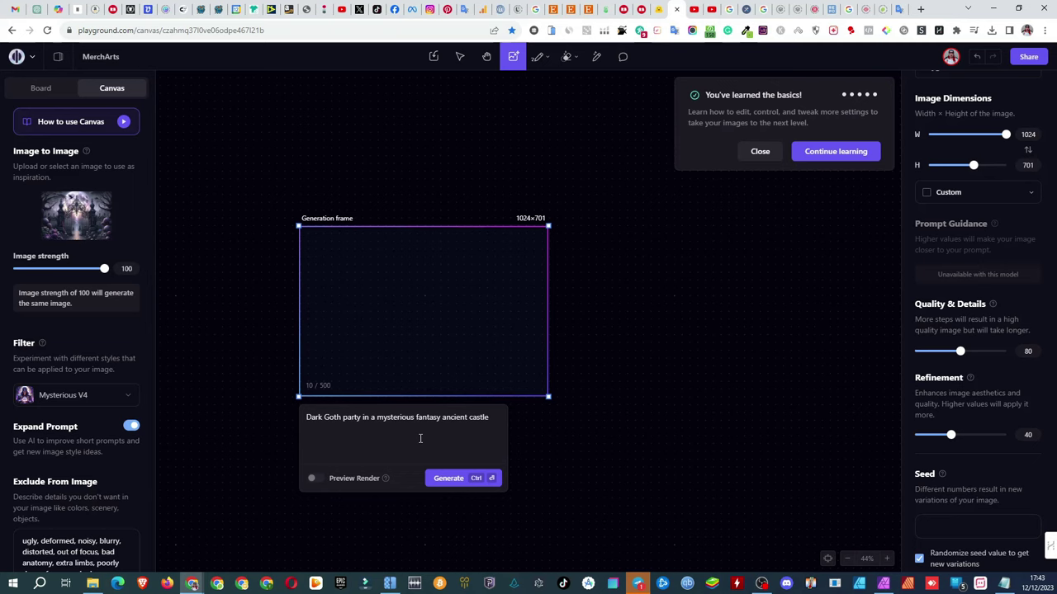
left_click(443, 479)
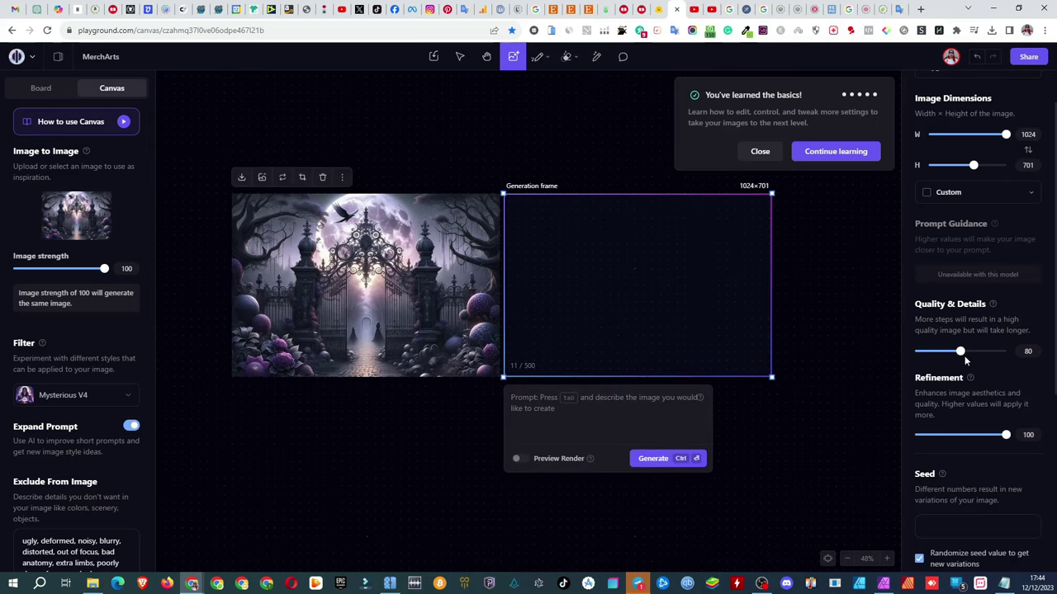
Set Quality & Details to 150, generate a new version of the gate image without a prompt, and inspect its details up close
left_click_drag(960, 351, 1008, 353)
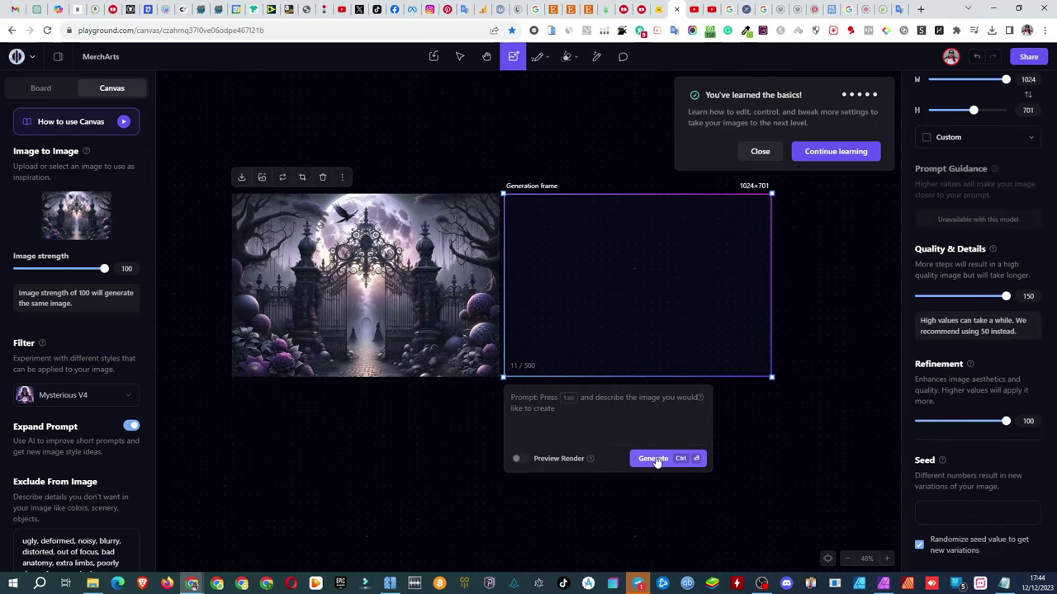
left_click(655, 459)
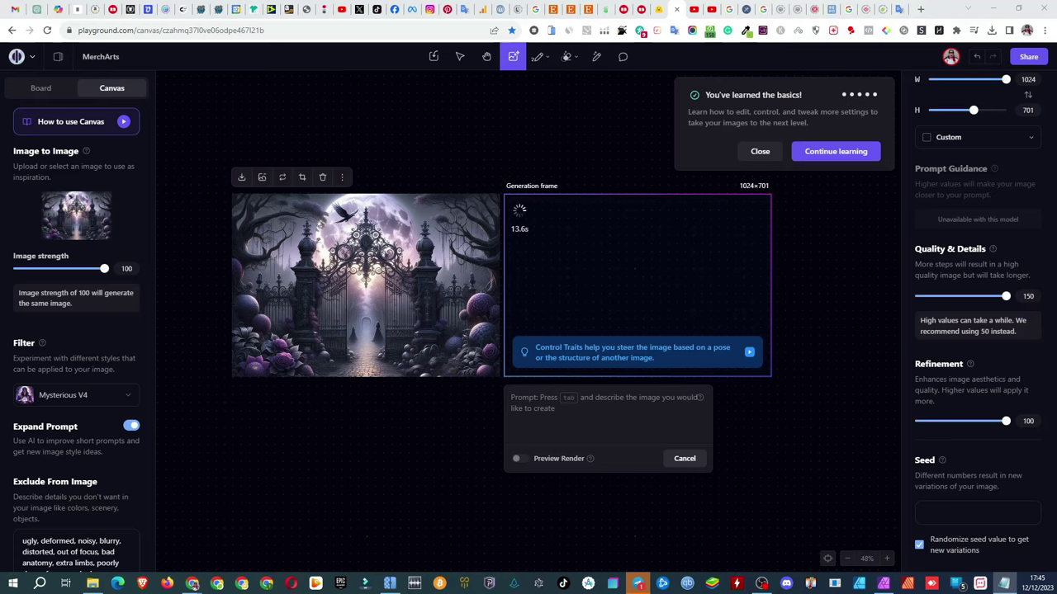
scroll(233, 218, "up", 10)
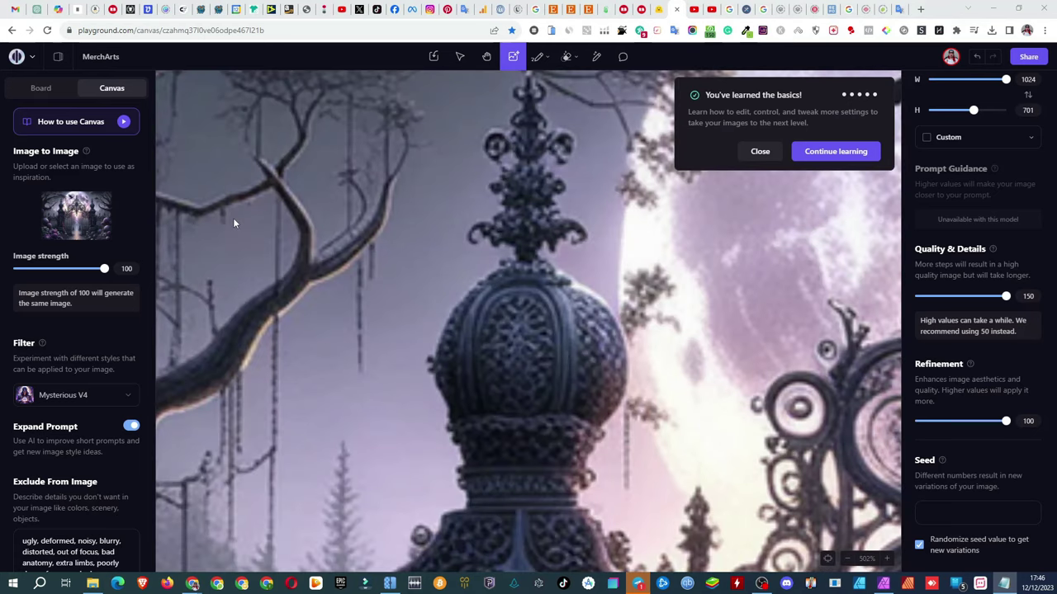
scroll(233, 218, "down", 10)
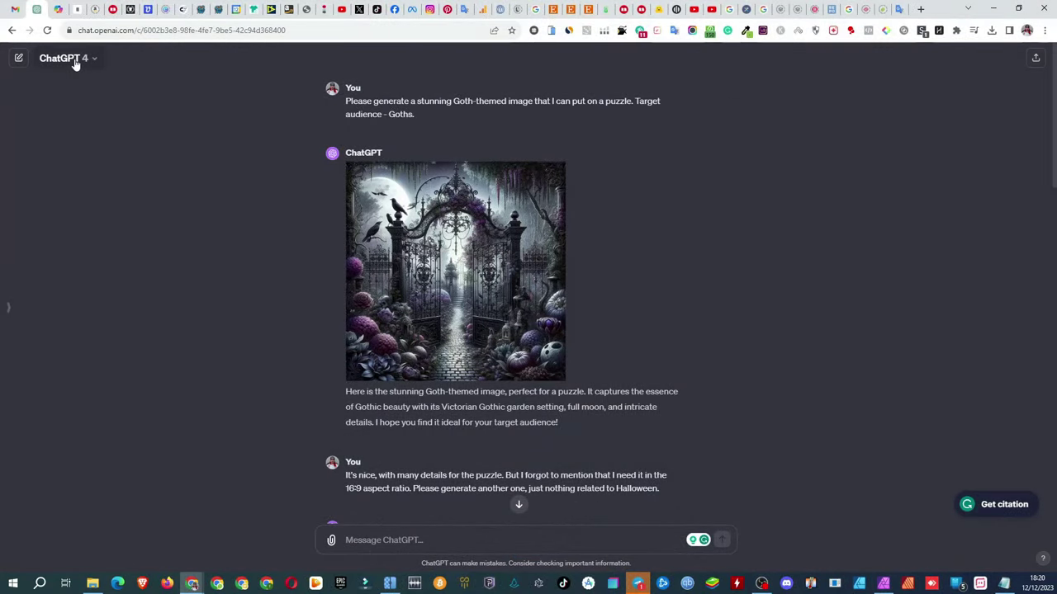
In ChatGPT, start a GPT-4 chat and request an SEO title, description and 15 keywords for Goth puzzle "artwork" with the keyword World Goth Day
left_click(73, 59)
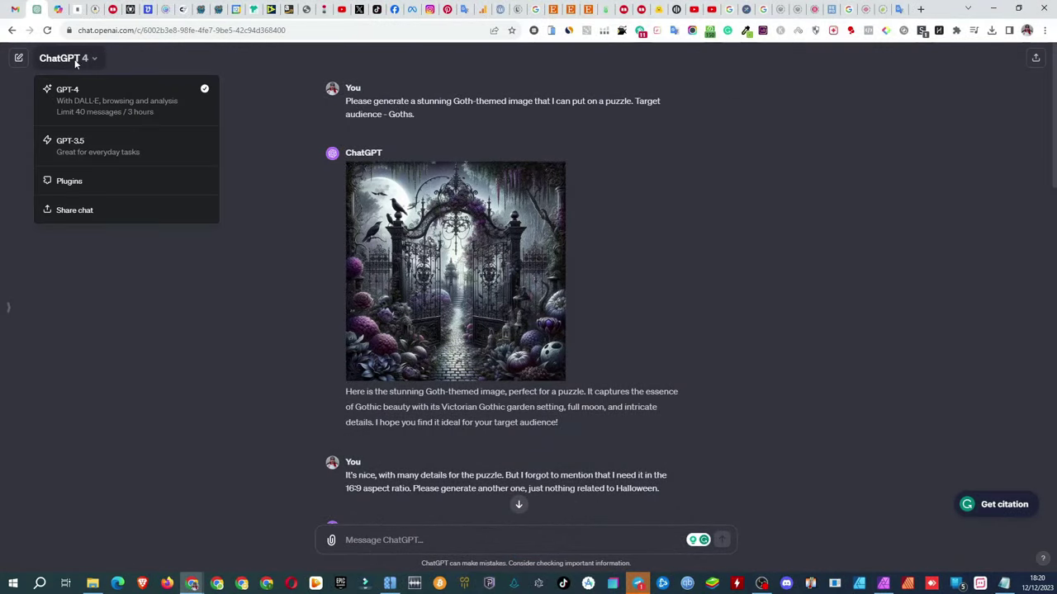
left_click(76, 94)
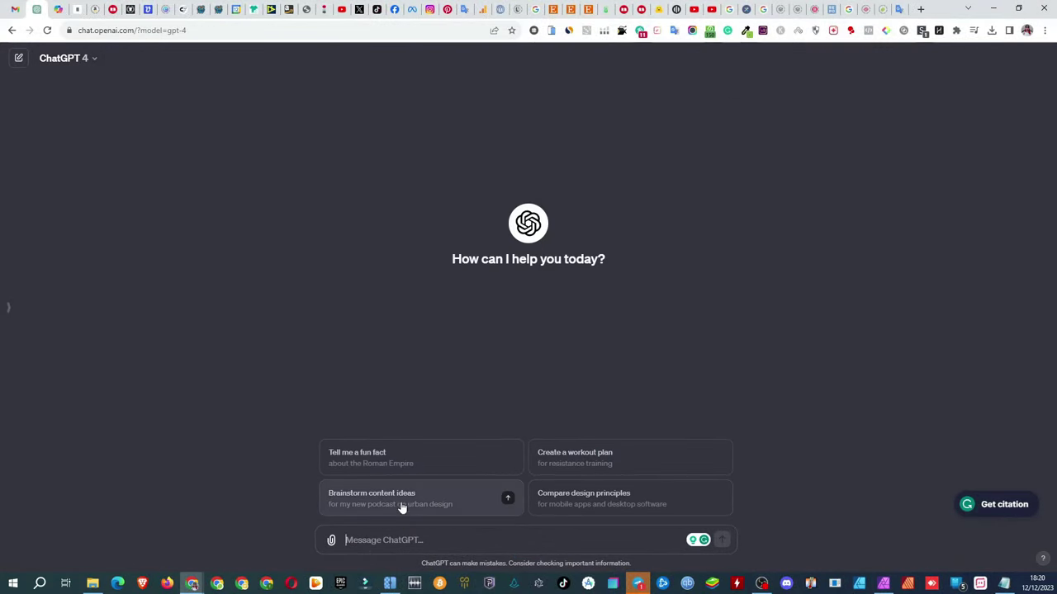
left_click(406, 538)
type("Please generate an SEO title, description, and 15 comma-separated related keywords for a product (image attached). The product is Goth themed puzzle, but don't mention word puzzle in the title, description, and keywords. Instead, you can use the word \"artwork.\" The main keyword to use in the description is: World Goth Day")
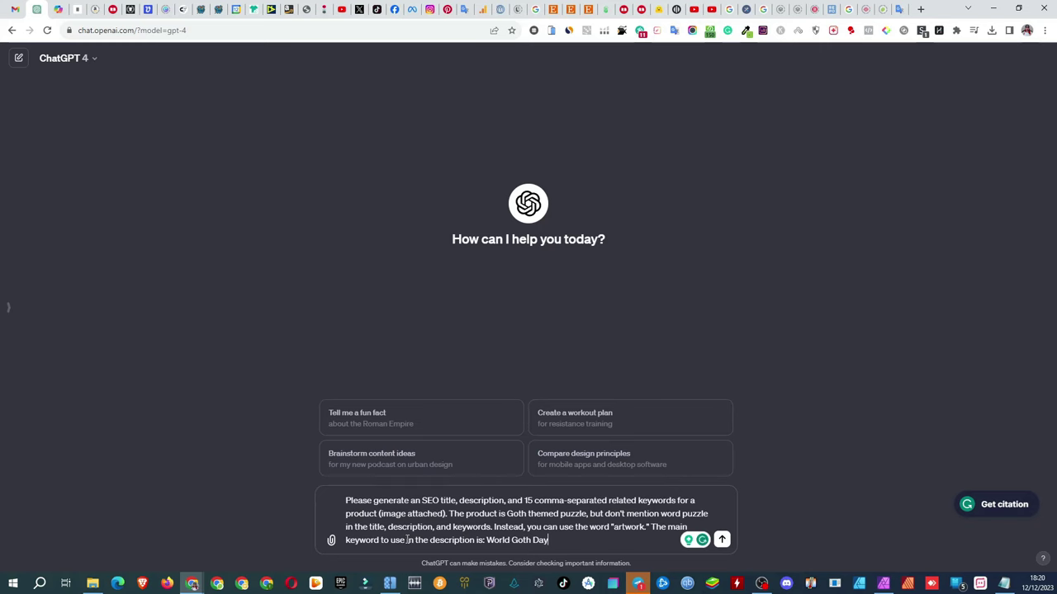
Attach the DALL-E Goth gate PNG from the DEMO folder to the SEO request and send it
left_click(331, 542)
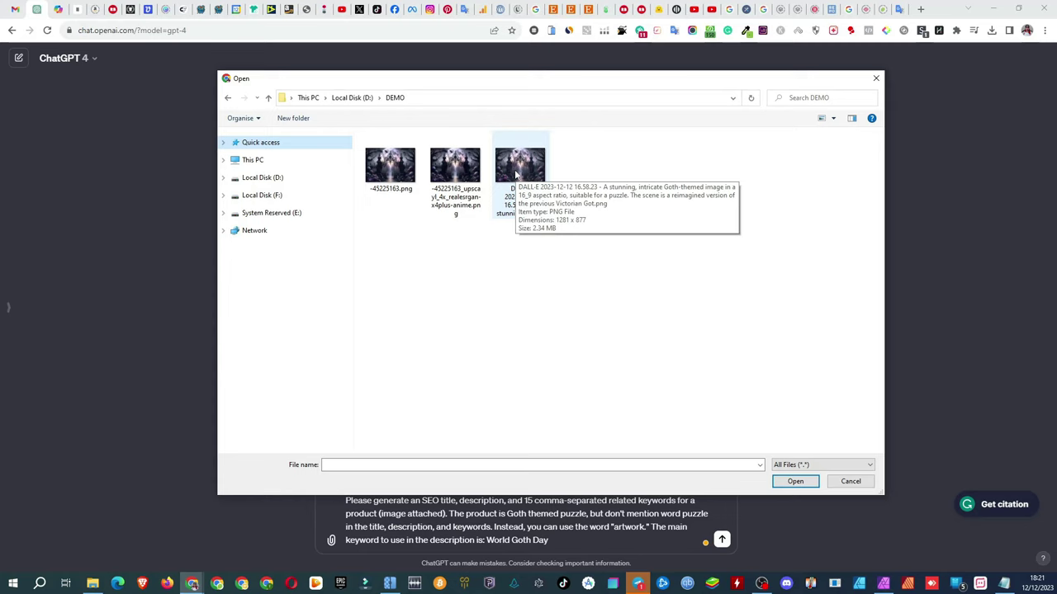
left_click(518, 175)
left_click(794, 482)
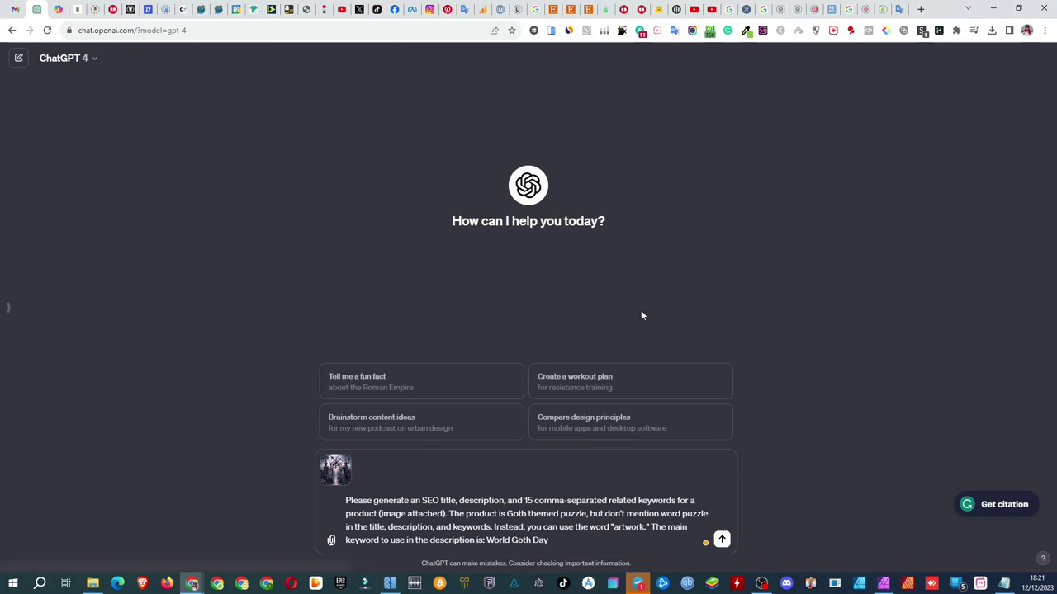
left_click(722, 542)
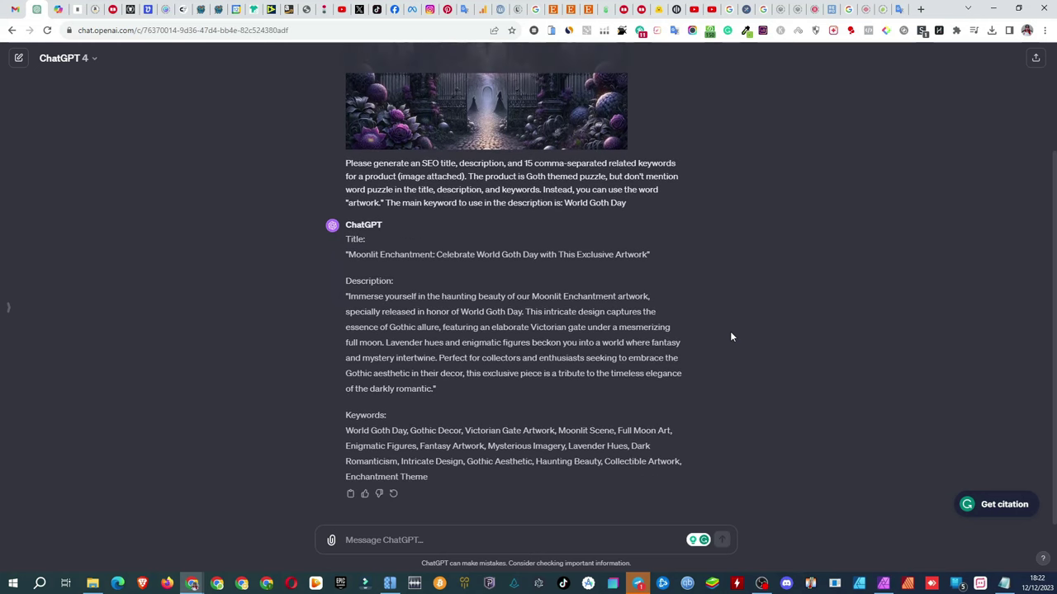
Ask ChatGPT to come up with 10 title variations
type("Please come up with 10 title variations")
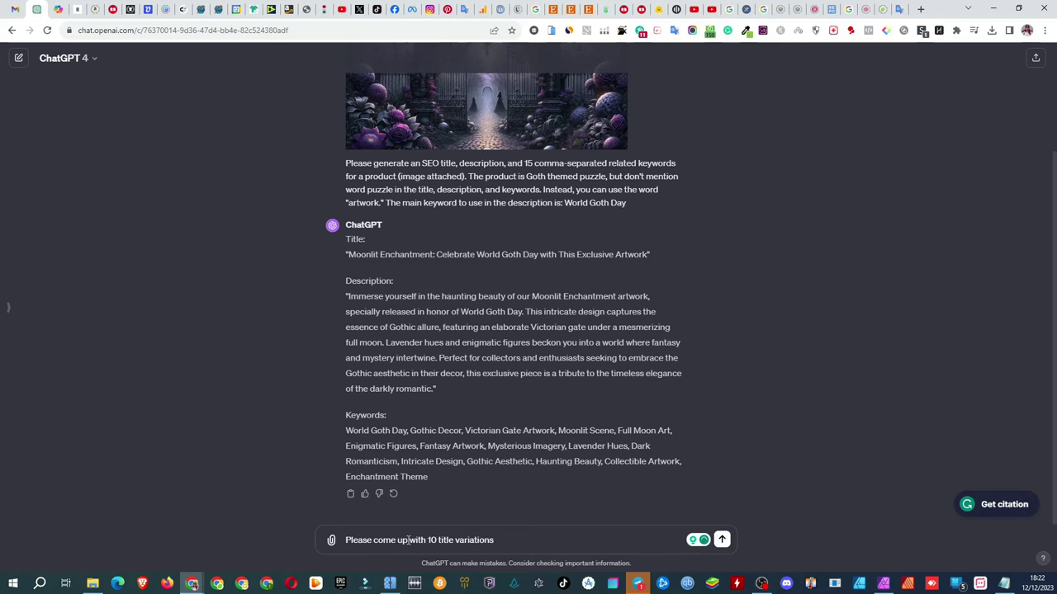
key("Return")
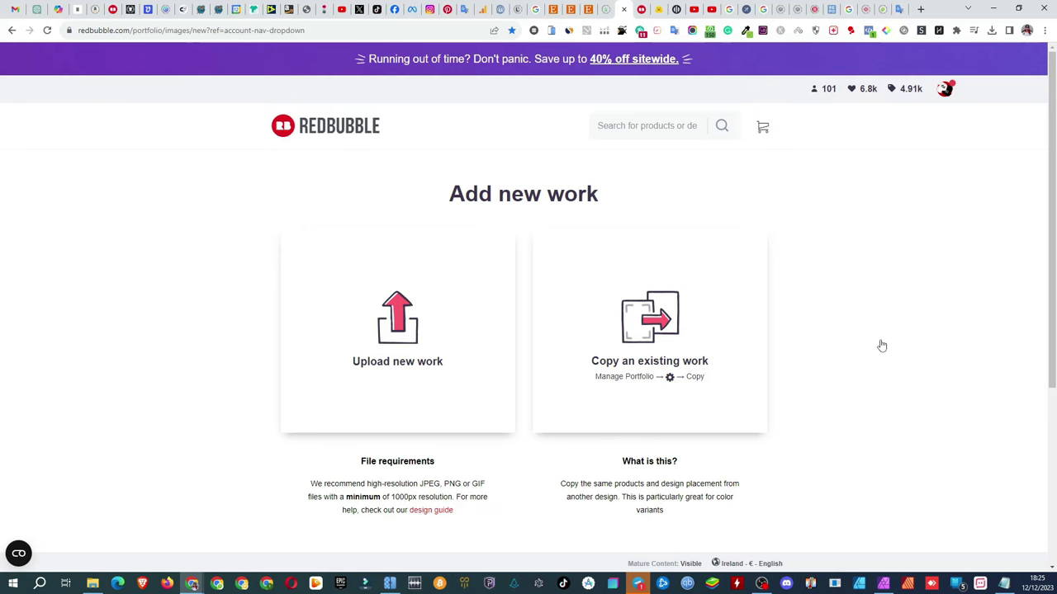
On Redbubble, try to upload the upscaled -45225163_upscayl_4x_realesrgan-x4plus-anime.png from the DEMO folder as a new work
left_click(91, 584)
left_click_drag(446, 47, 757, 47)
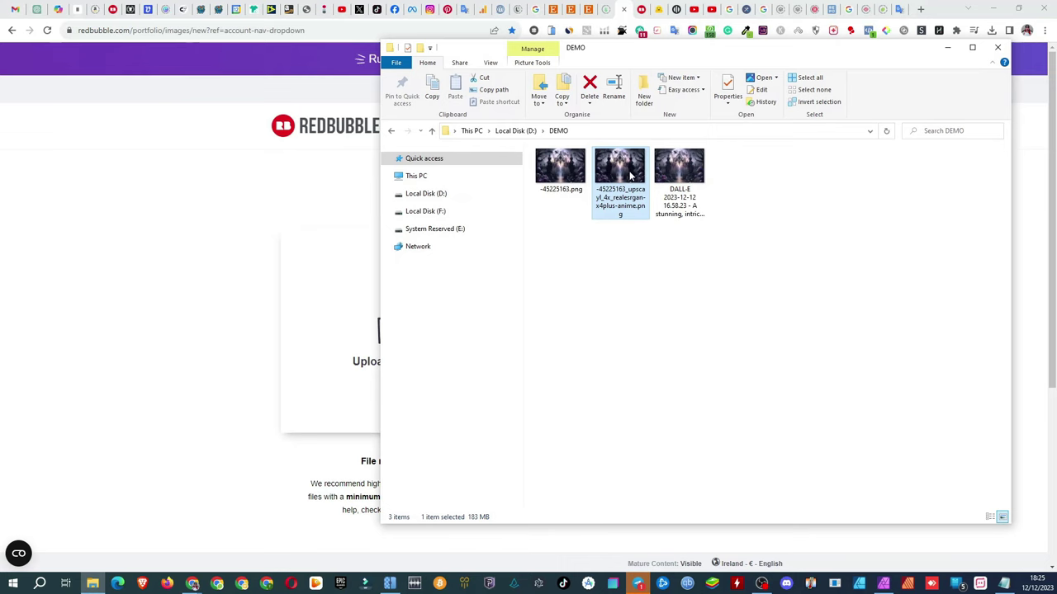
left_click_drag(631, 175, 358, 340)
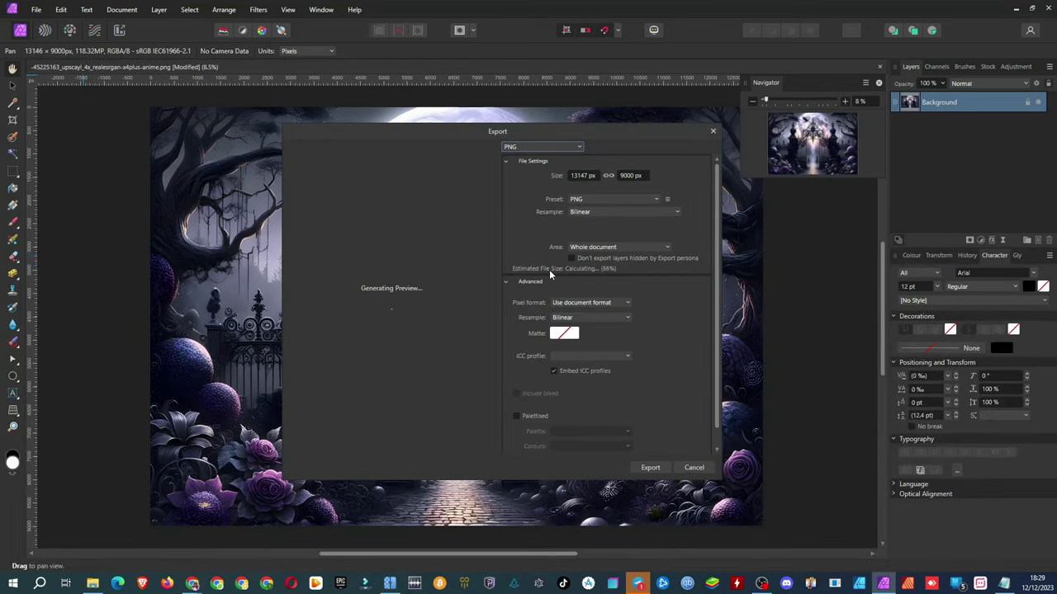
In Affinity Photo, export the upscaled gate image as a PNG at 13147 × 9000 px and return to Redbubble
left_click(651, 468)
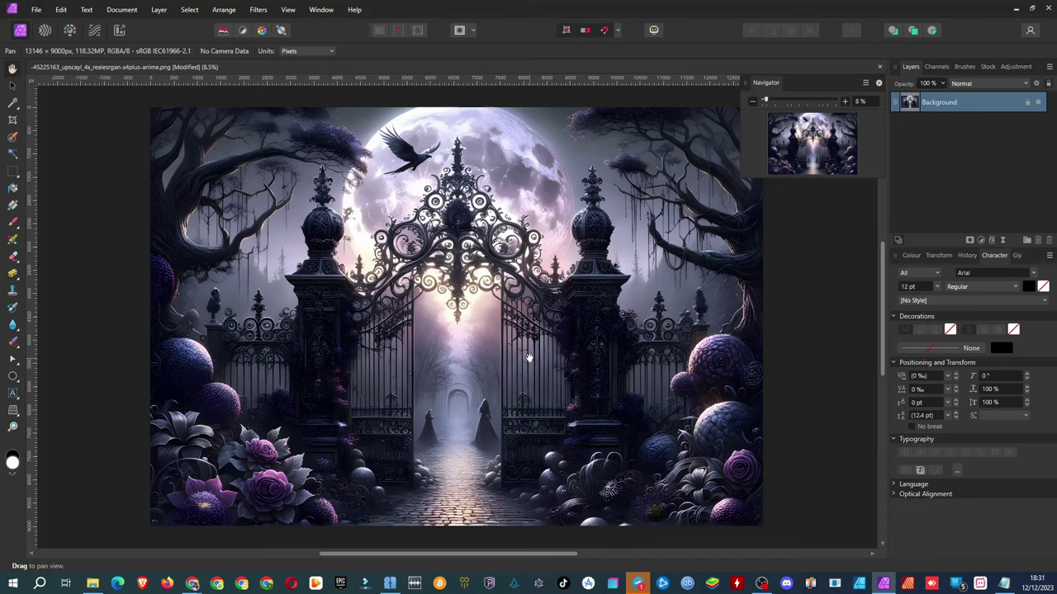
left_click(1015, 9)
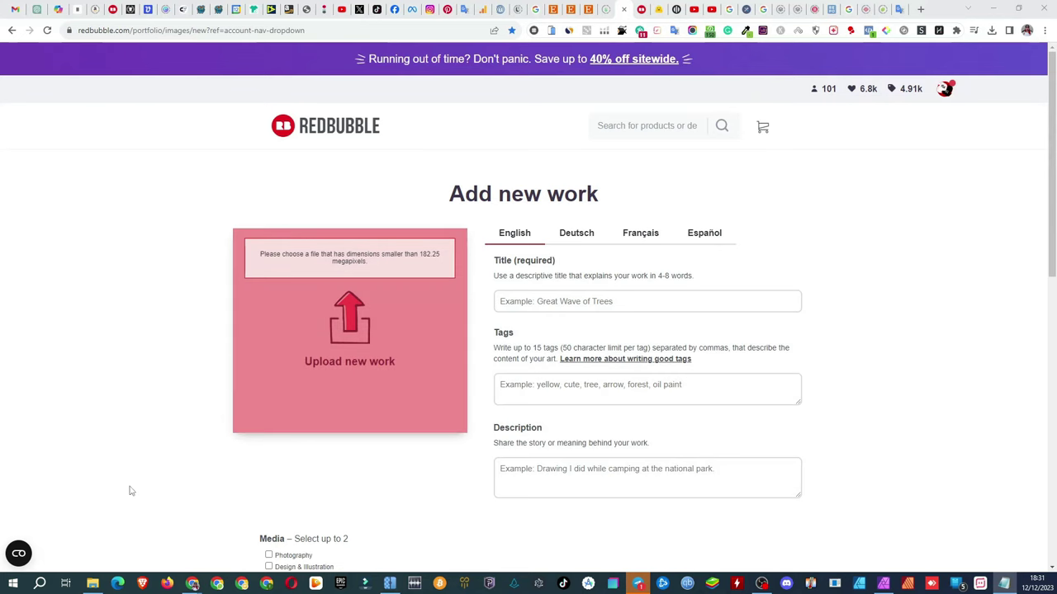
Upload "Eternal Nocturne Victorian Gothic Artwork to Celebrate World Goth Day.png" from the DEMO folder as the new Redbubble work
left_click(92, 582)
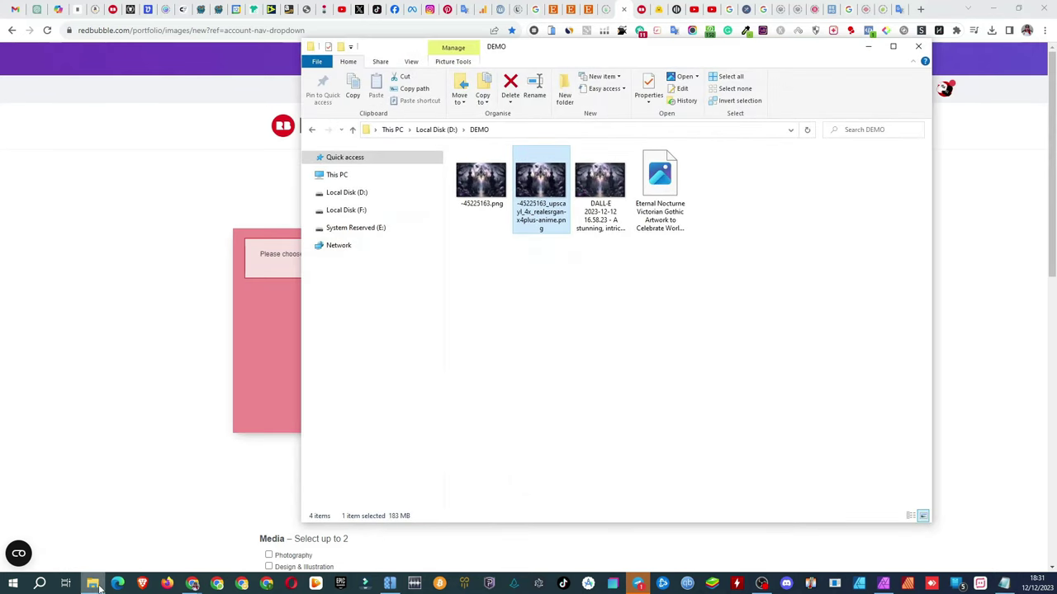
left_click(693, 371)
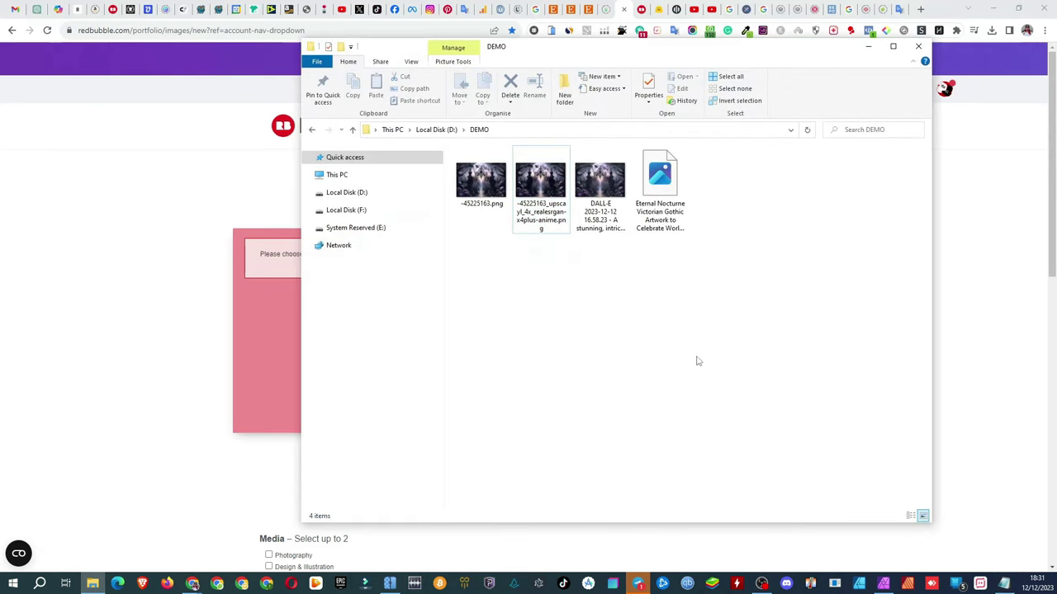
left_click(672, 192)
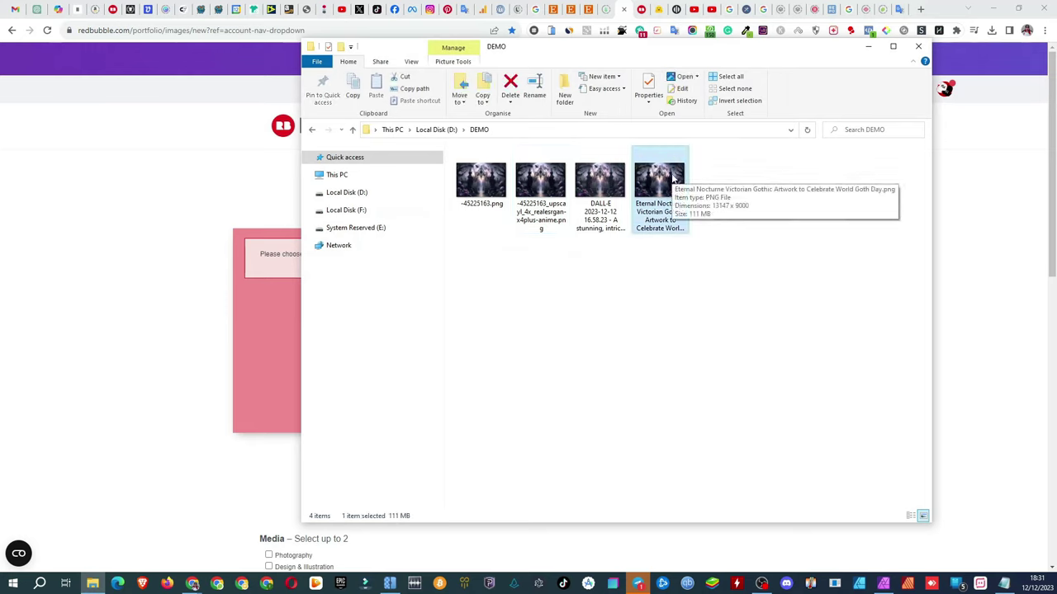
left_click_drag(673, 180, 264, 352)
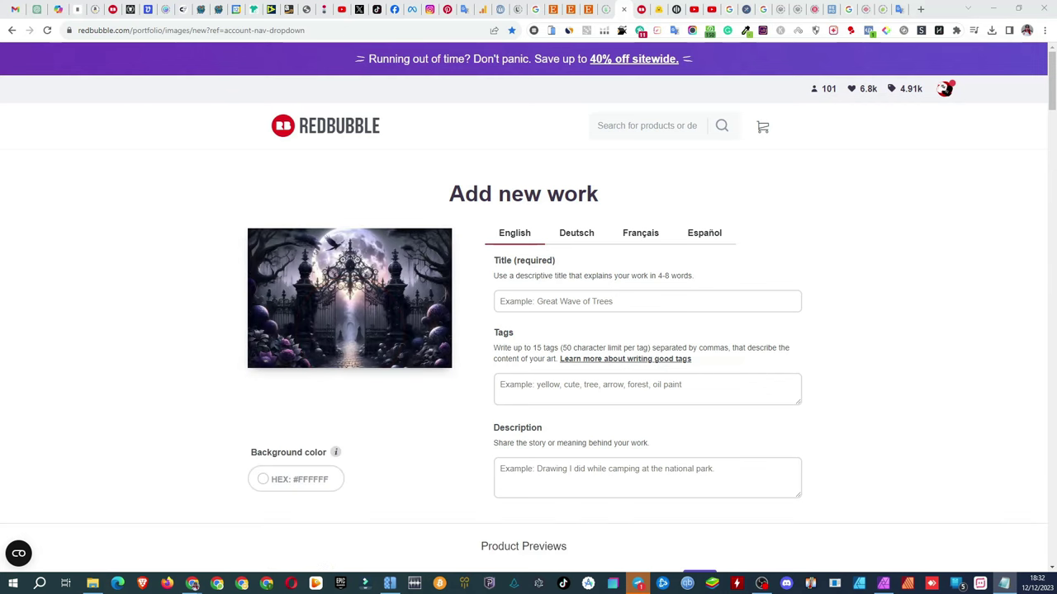
Copy the generated keyword list from ChatGPT into the Tags of the new Redbubble work
key("alt+Tab")
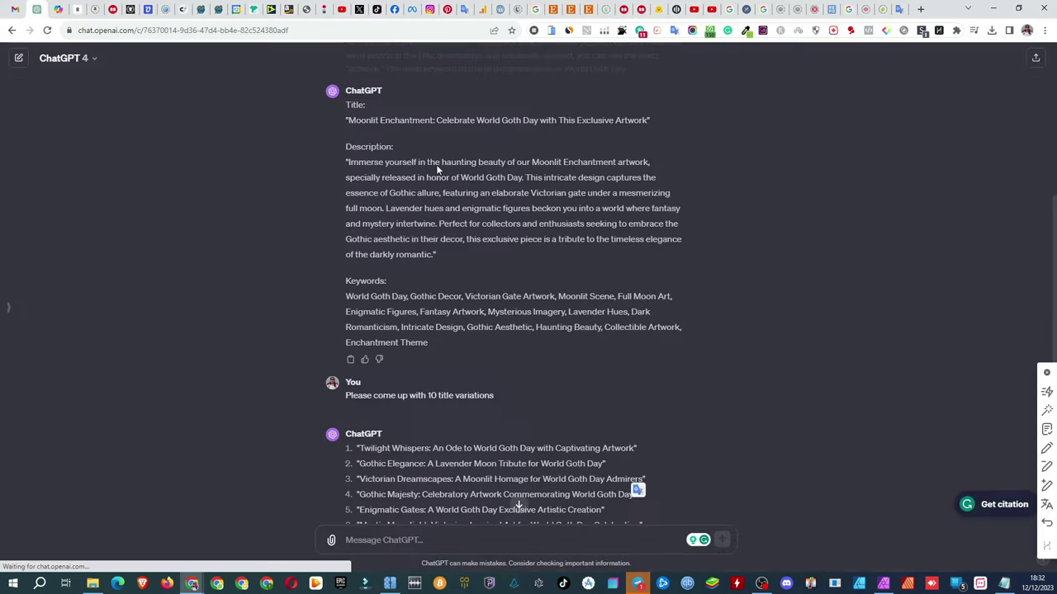
left_click_drag(346, 296, 428, 342)
key("ctrl+c")
key("alt+Tab")
left_click(519, 374)
key("ctrl+v")
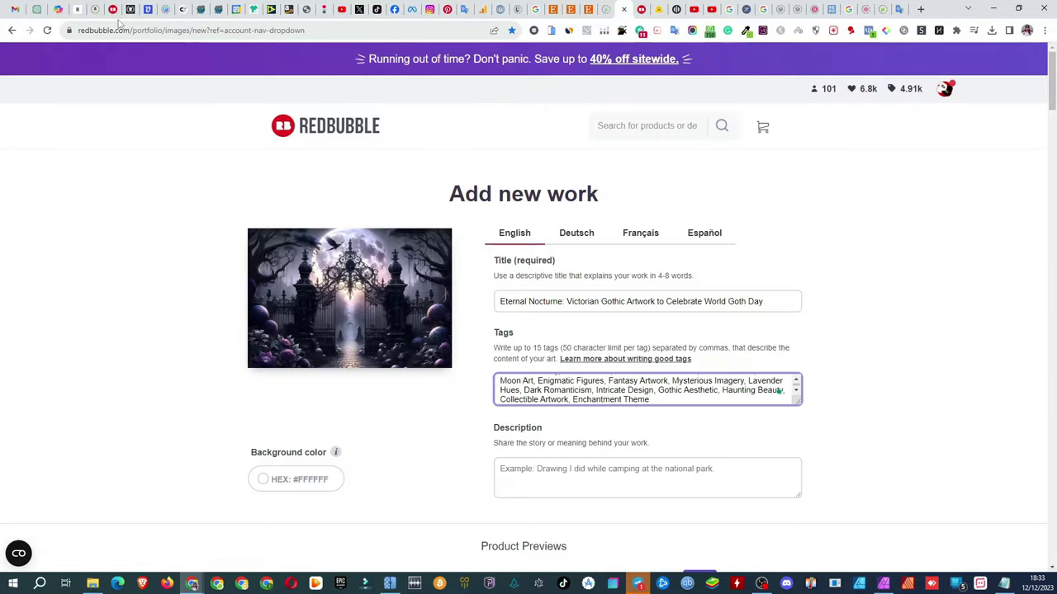
Copy the generated product description from ChatGPT into the Description of the new Redbubble work
key("alt+Tab")
left_click_drag(348, 162, 433, 256)
key("ctrl+c")
key("alt+Tab")
left_click(523, 471)
key("ctrl+v")
Disable the Standard Print Clothing product for this artwork in the product previews
scroll(835, 415, "down", 3)
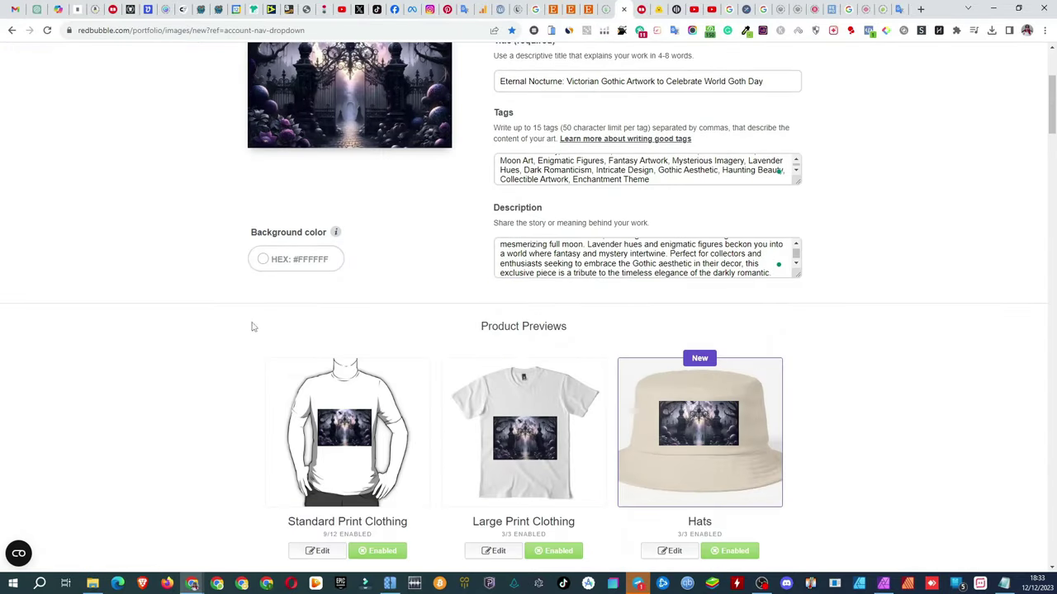
scroll(206, 347, "down", 1)
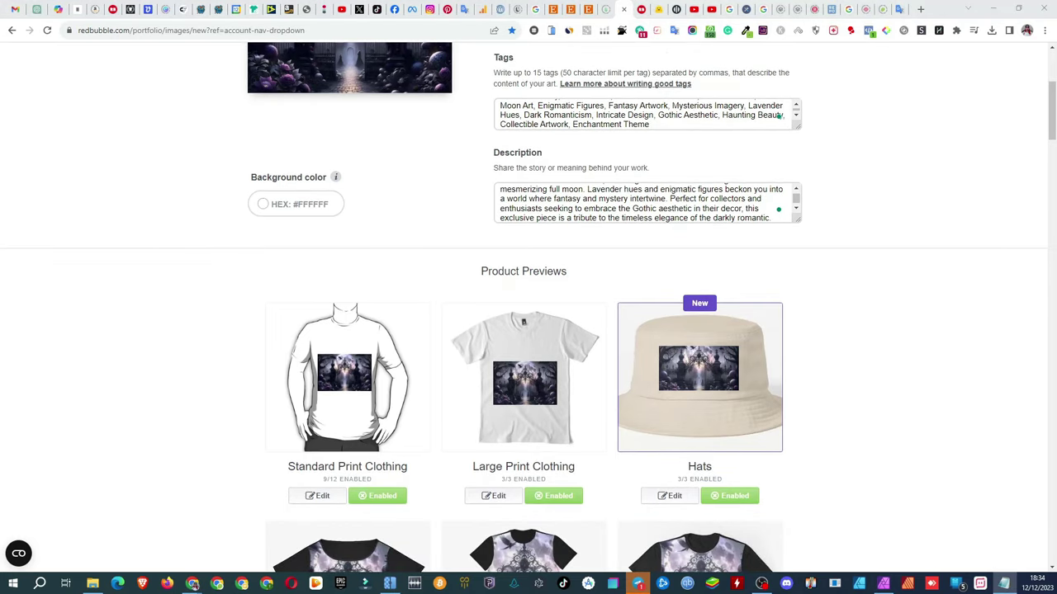
scroll(191, 390, "down", 3)
left_click(395, 220)
left_click(1004, 583)
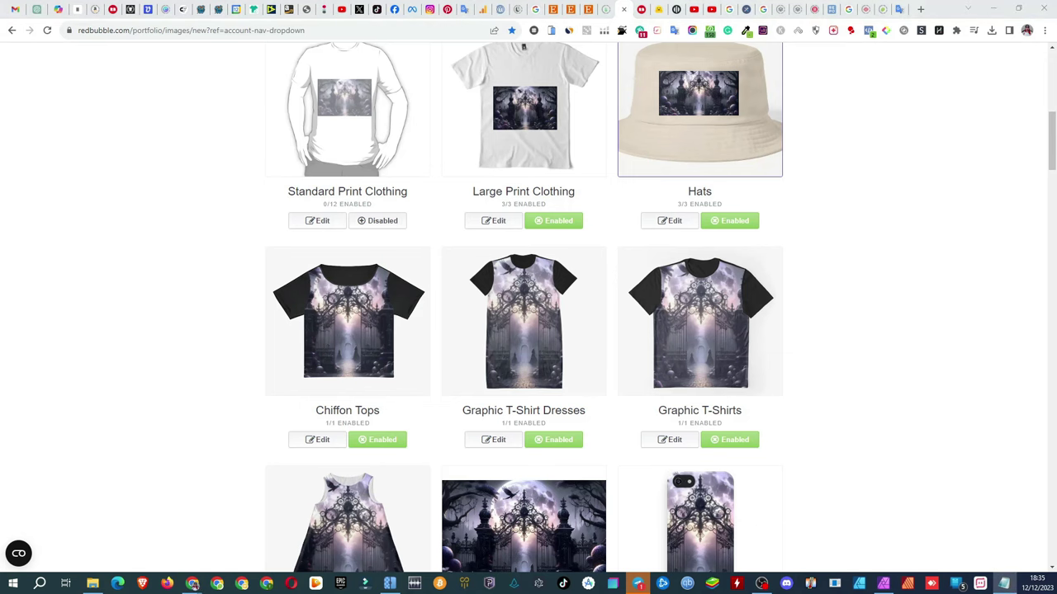
Open the Mouse Pads product for editing and scale its image to 24%
scroll(394, 281, "down", 5)
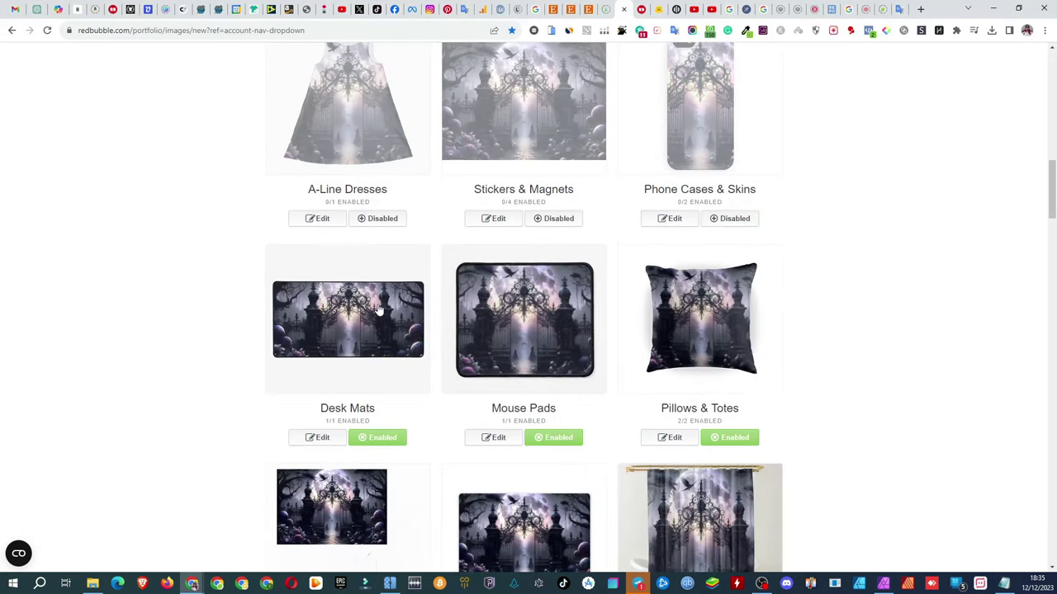
left_click(380, 310)
scroll(889, 332, "up", 1)
left_click(550, 302)
scroll(550, 302, "down", 3)
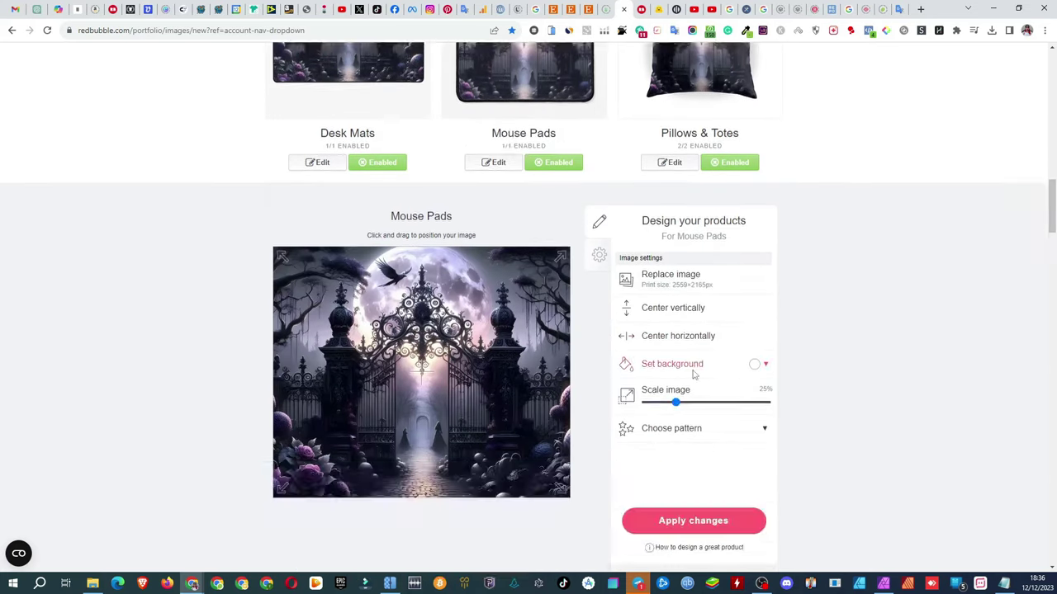
scroll(901, 324, "up", 1)
scroll(668, 370, "down", 1)
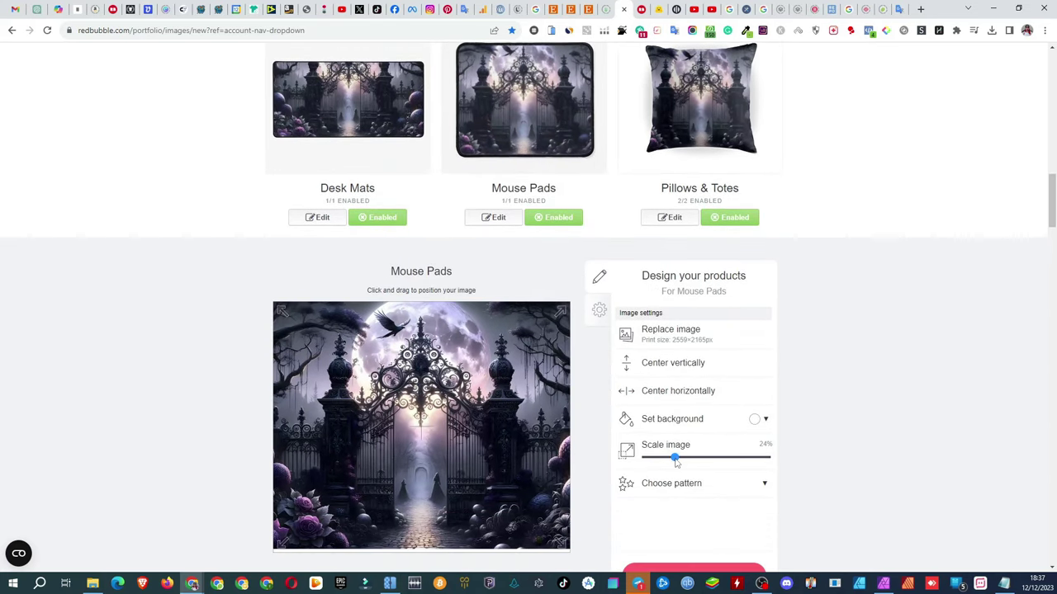
Enable the Bath Mats product for this artwork in the product previews
scroll(487, 223, "up", 2)
scroll(487, 223, "down", 1)
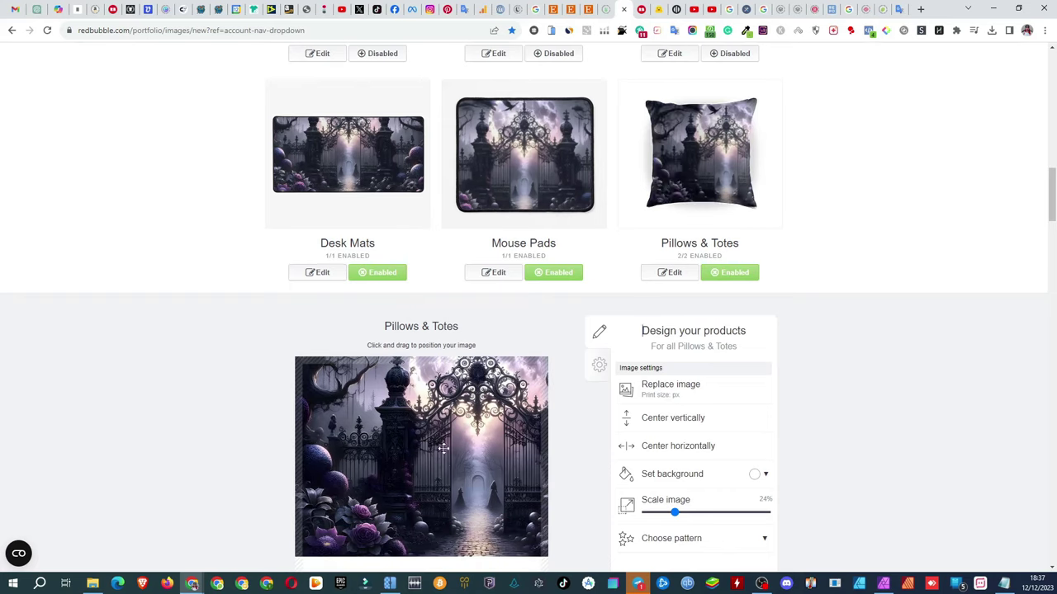
scroll(487, 223, "up", 1)
scroll(420, 336, "down", 2)
scroll(419, 336, "down", 15)
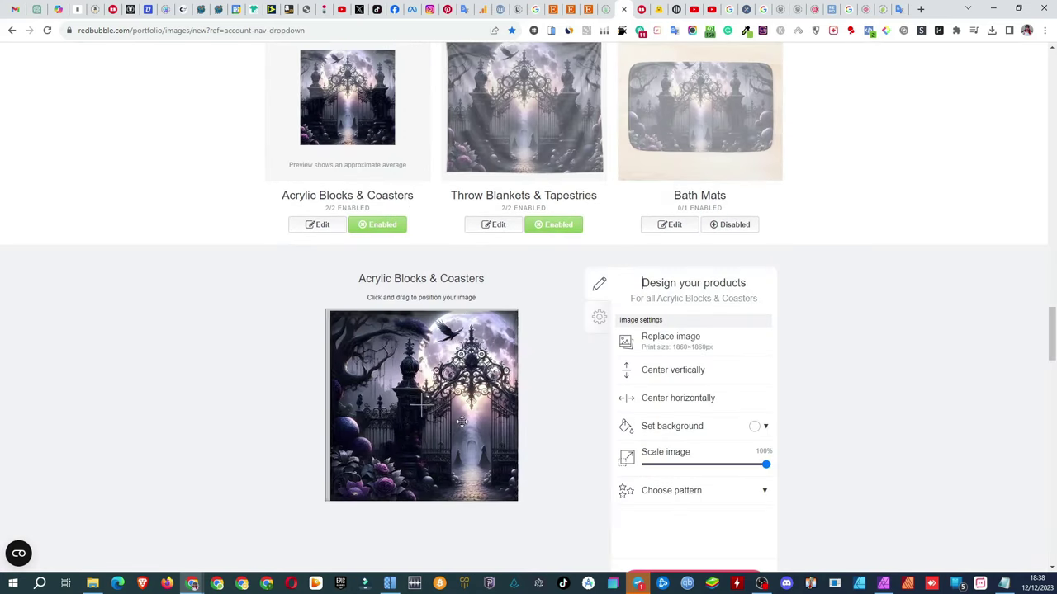
scroll(461, 422, "up", 1)
left_click(731, 279)
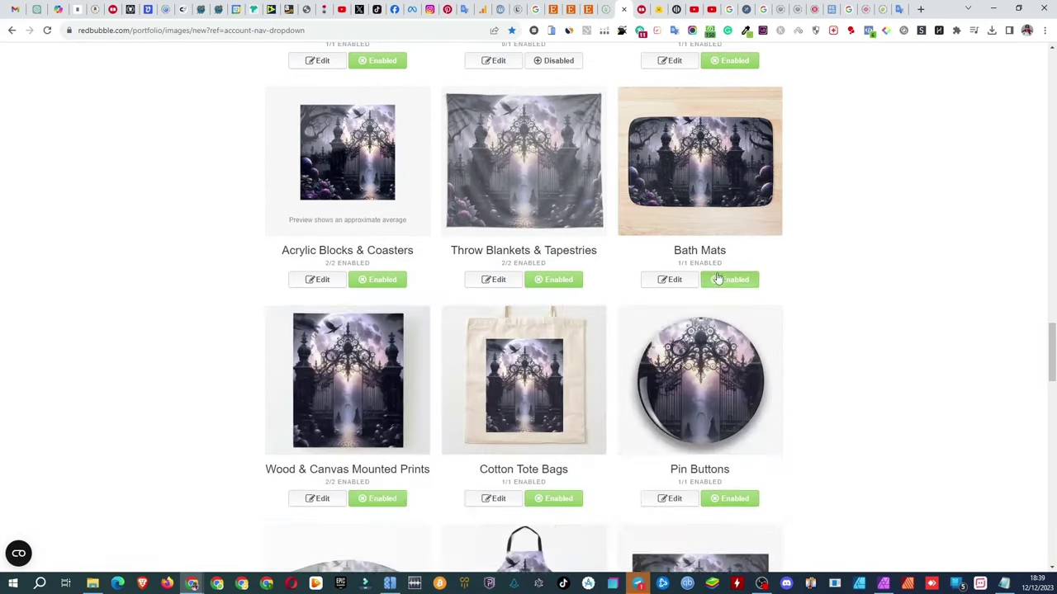
Check the remaining products and settings of the new work and save it to publish the artwork
scroll(841, 307, "down", 5)
scroll(816, 303, "down", 5)
scroll(787, 420, "up", 6)
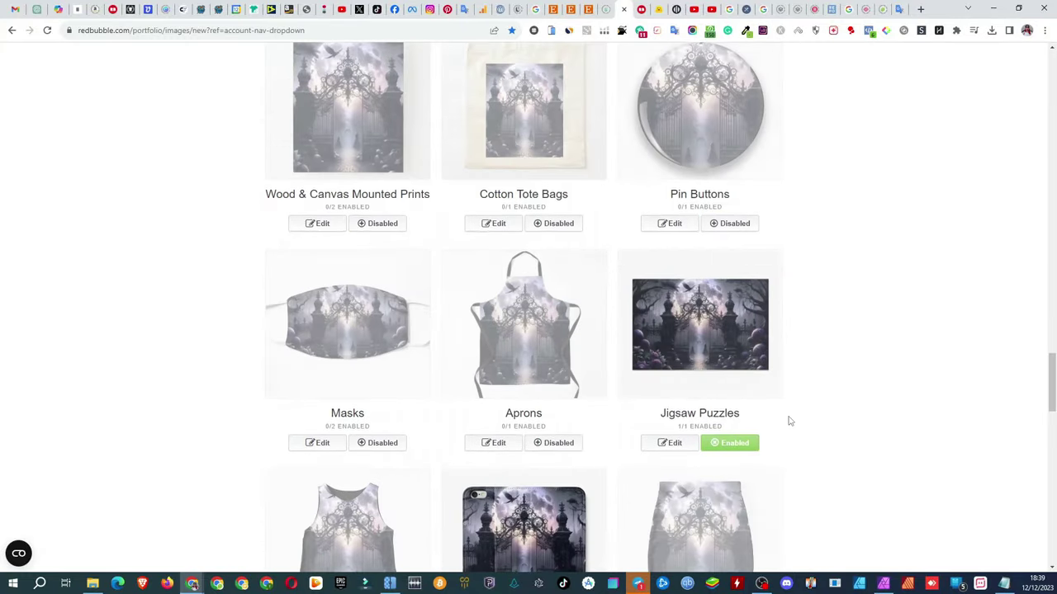
scroll(589, 366, "down", 3)
scroll(914, 334, "up", 3)
scroll(913, 334, "down", 15)
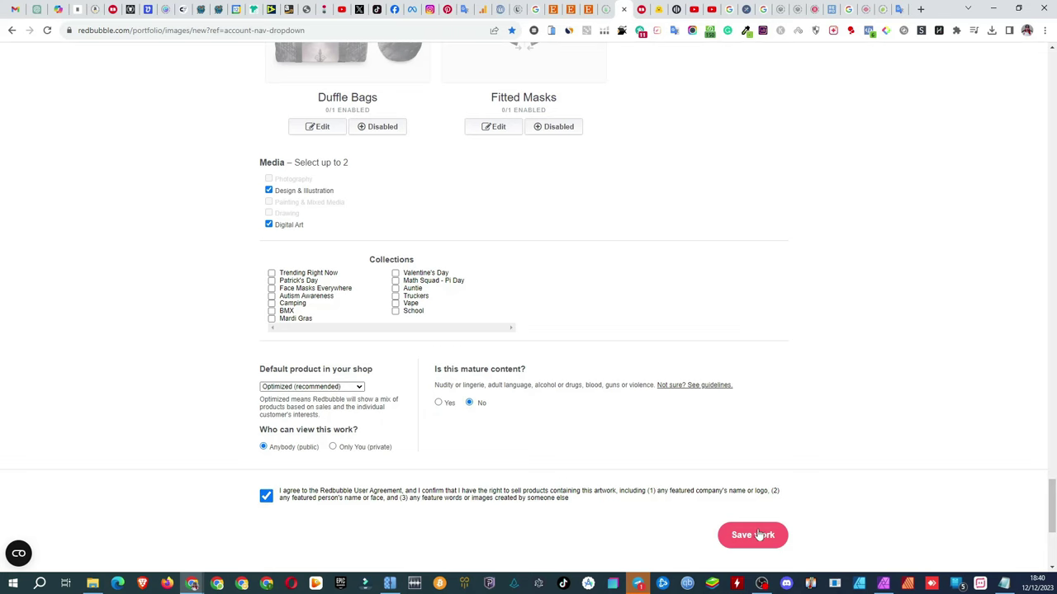
left_click(753, 535)
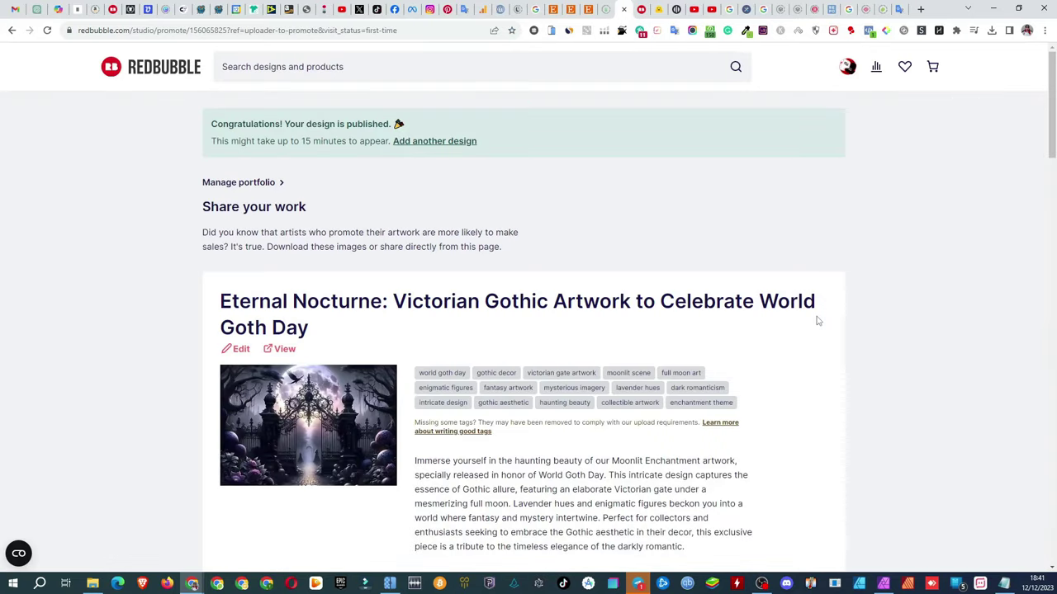
Examine the published artwork's title, tags, description and all product previews from Mouse Pad to Jigsaw Puzzle
scroll(818, 321, "down", 3)
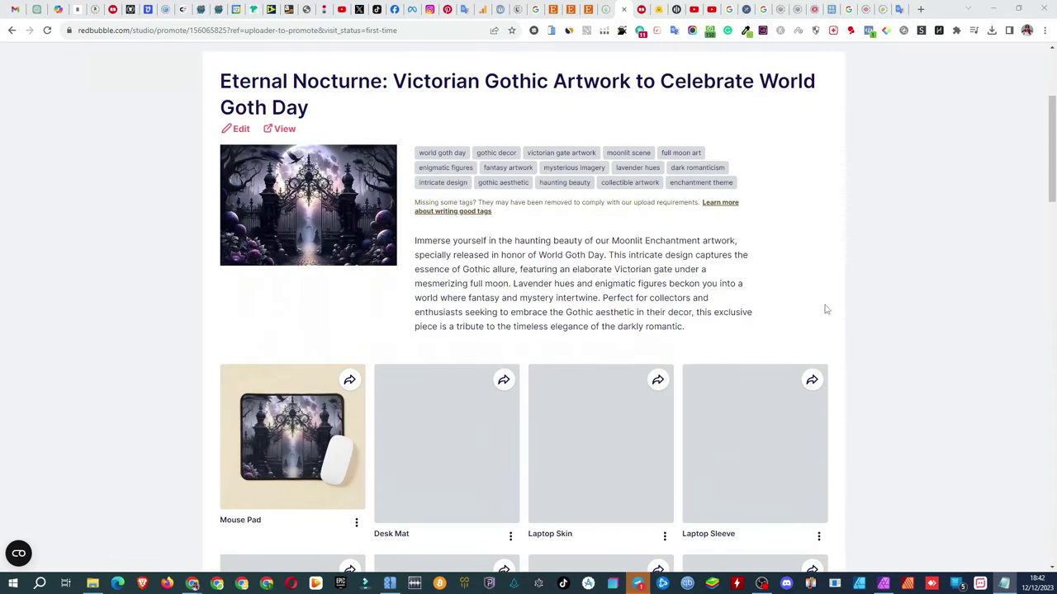
scroll(826, 309, "down", 3)
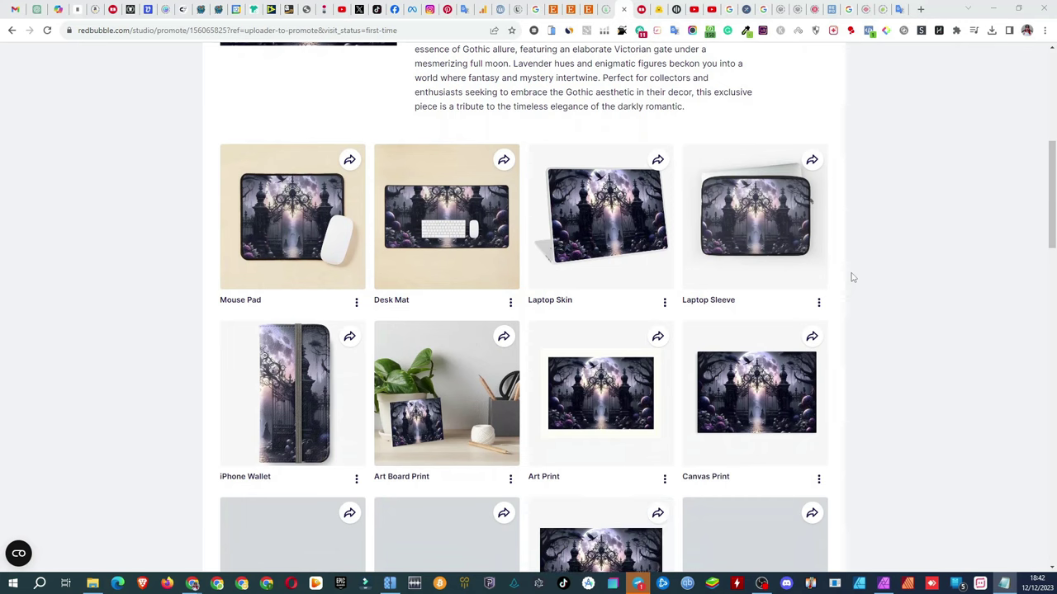
scroll(853, 277, "down", 3)
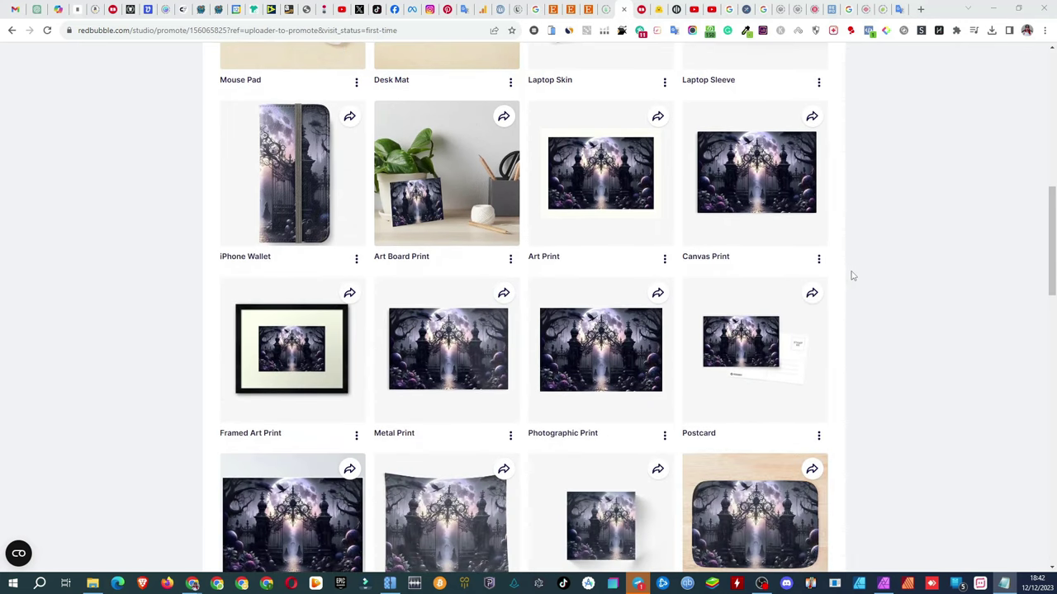
scroll(852, 277, "down", 2)
scroll(853, 277, "down", 2)
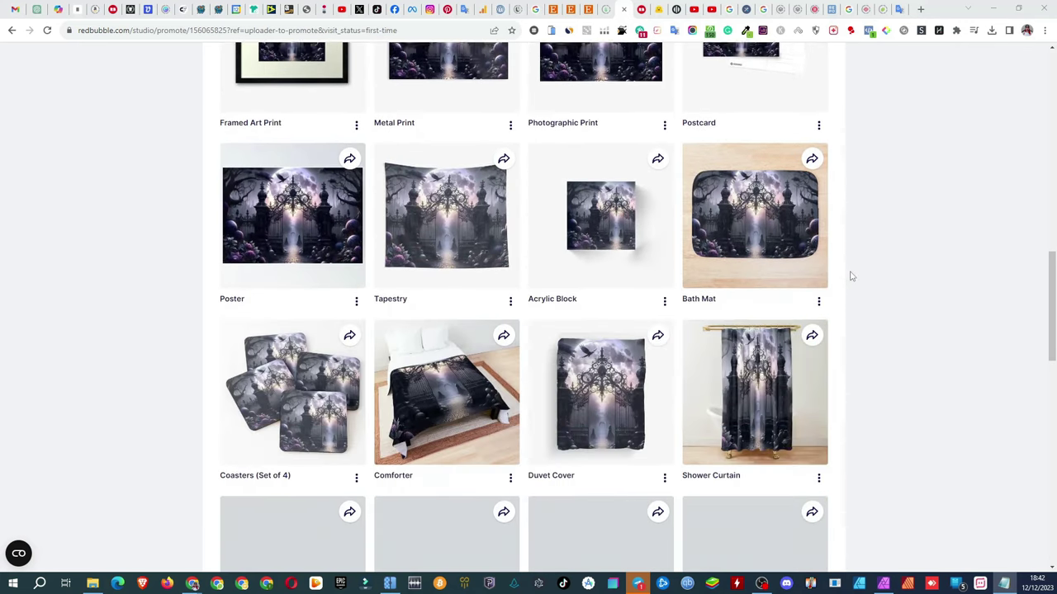
scroll(851, 276, "down", 2)
scroll(846, 280, "down", 1)
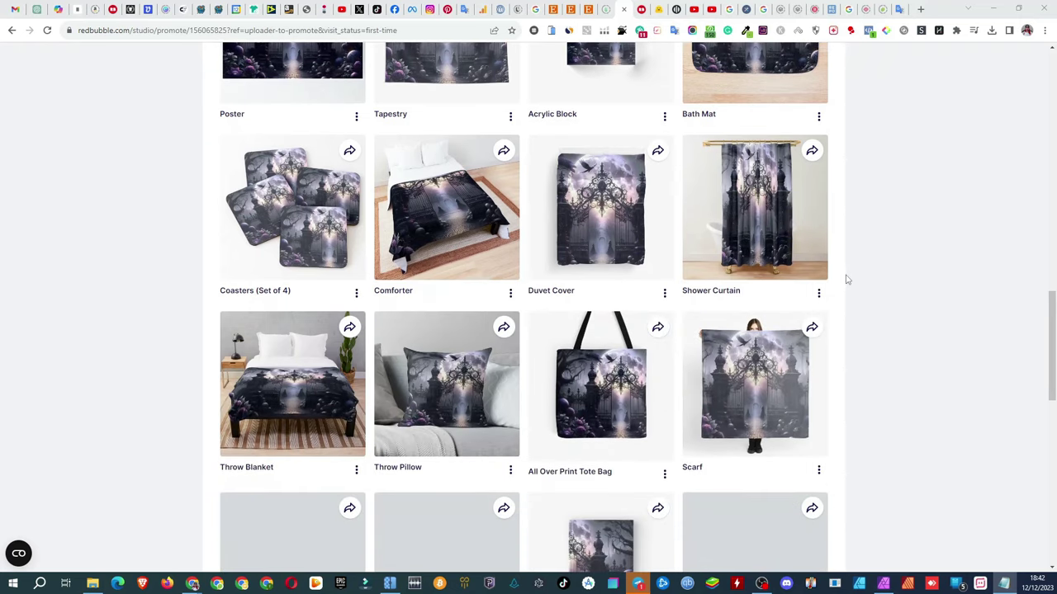
scroll(846, 280, "down", 2)
scroll(846, 280, "down", 1)
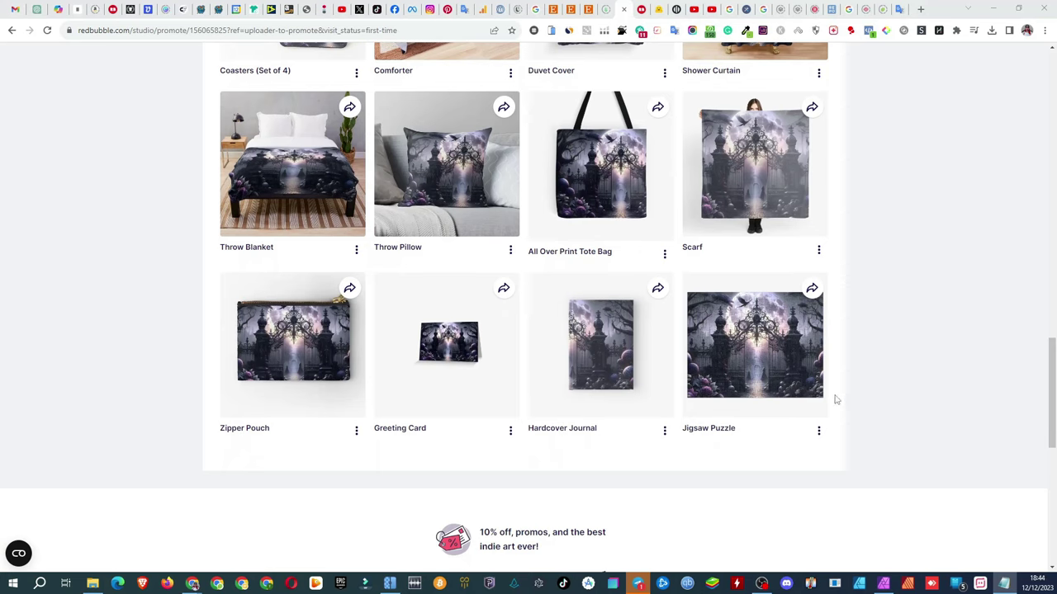
Open the Jigsaw Puzzle product page and review its tin box image, 1000 pieces option, full artwork image and product details
left_click(819, 432)
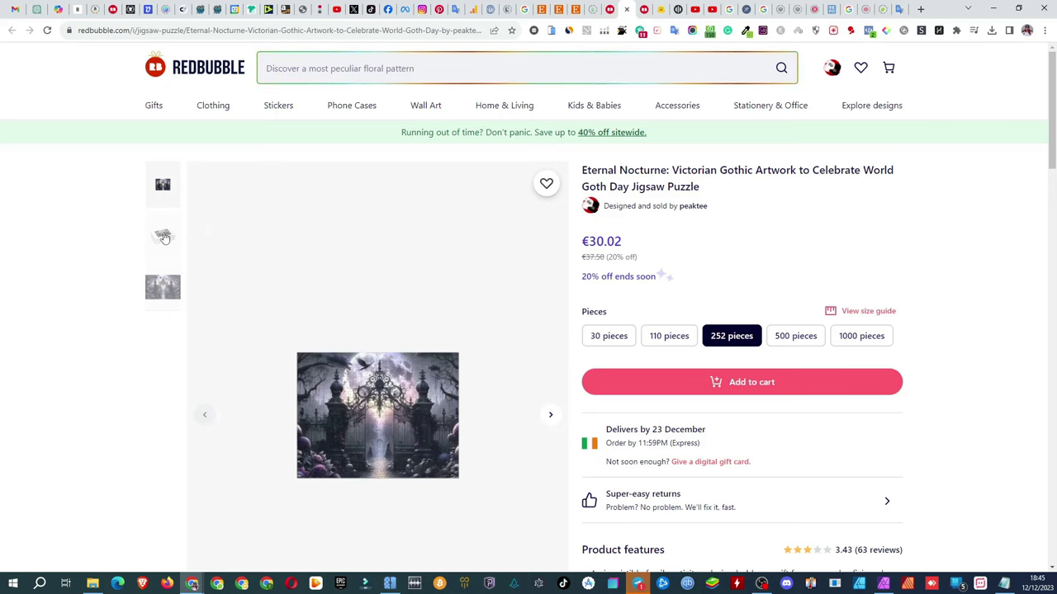
left_click(163, 237)
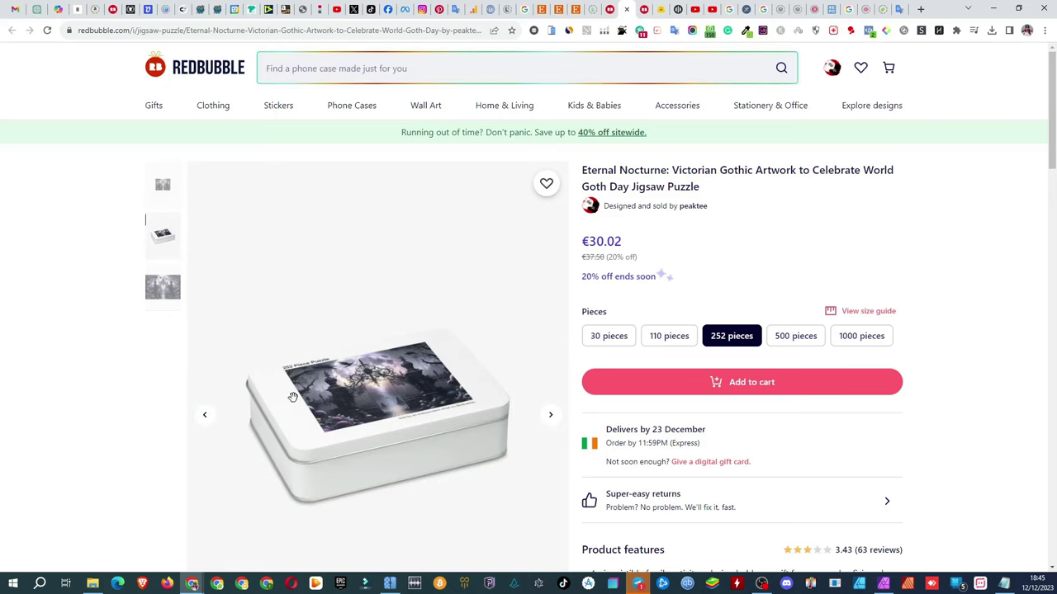
left_click(851, 339)
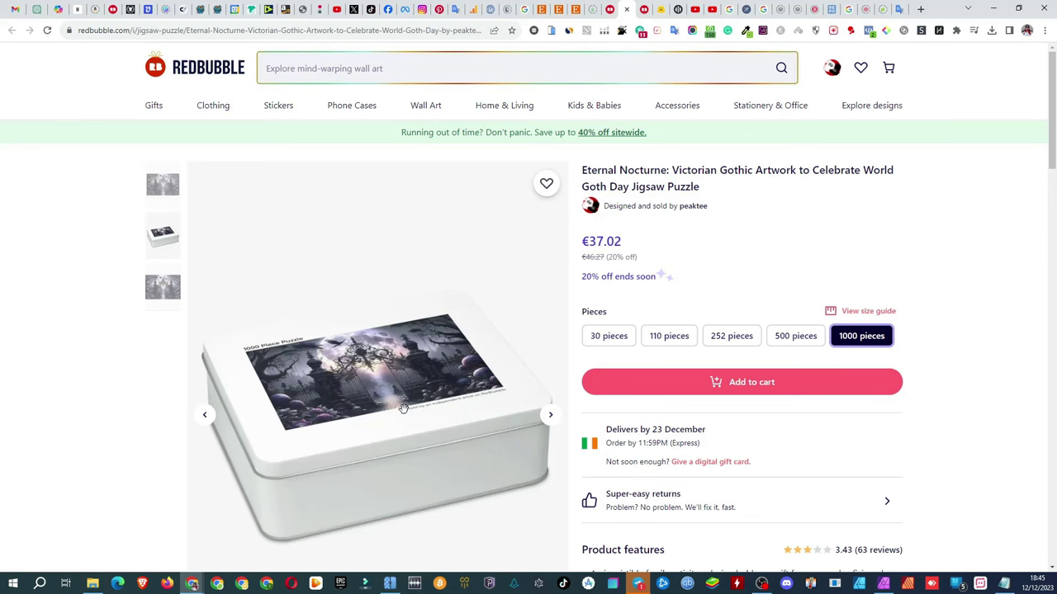
left_click(153, 296)
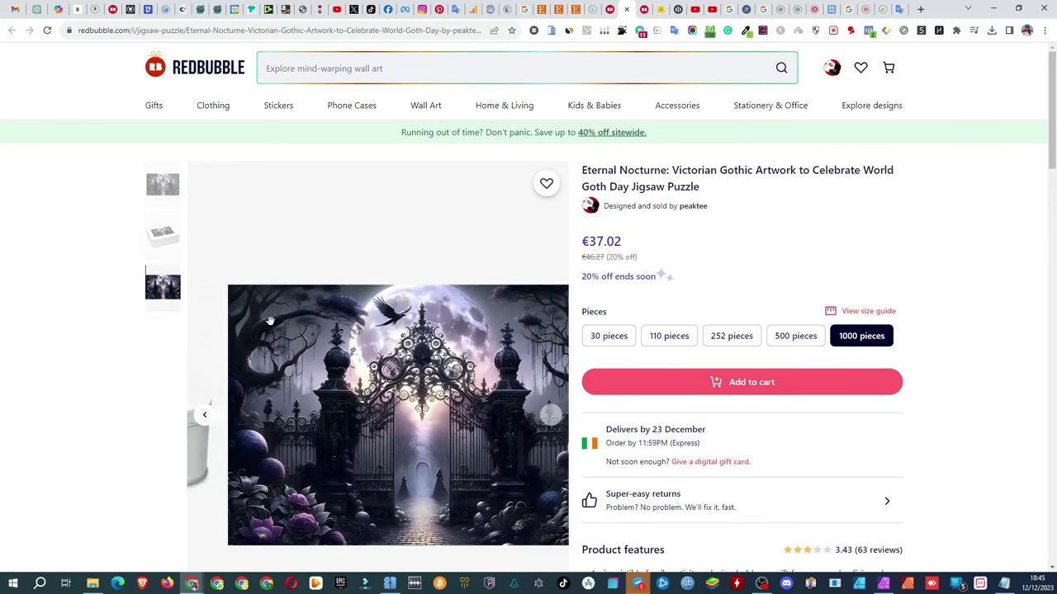
scroll(354, 387, "down", 3)
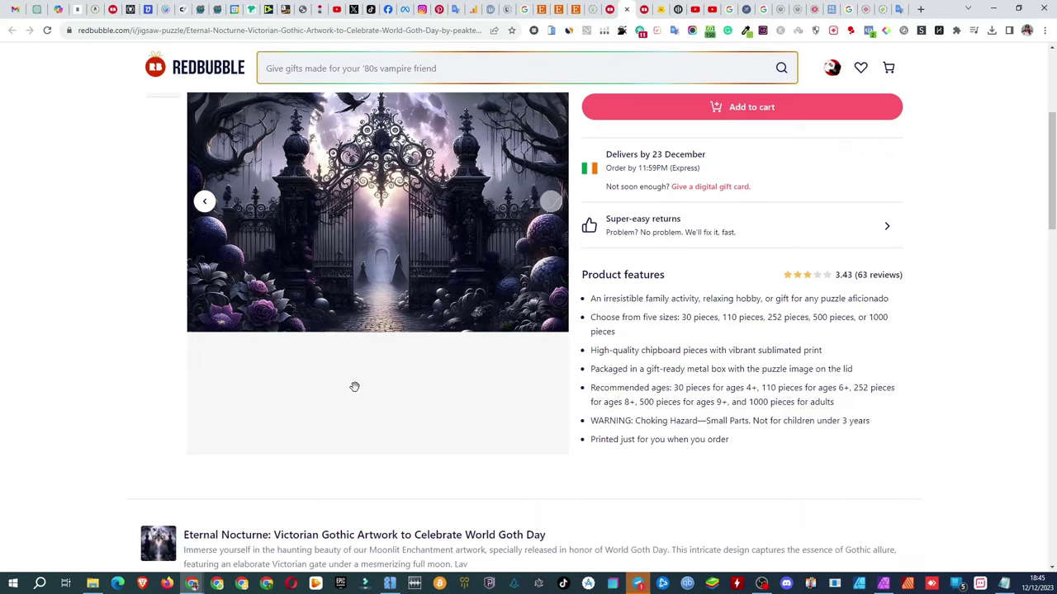
scroll(354, 387, "down", 5)
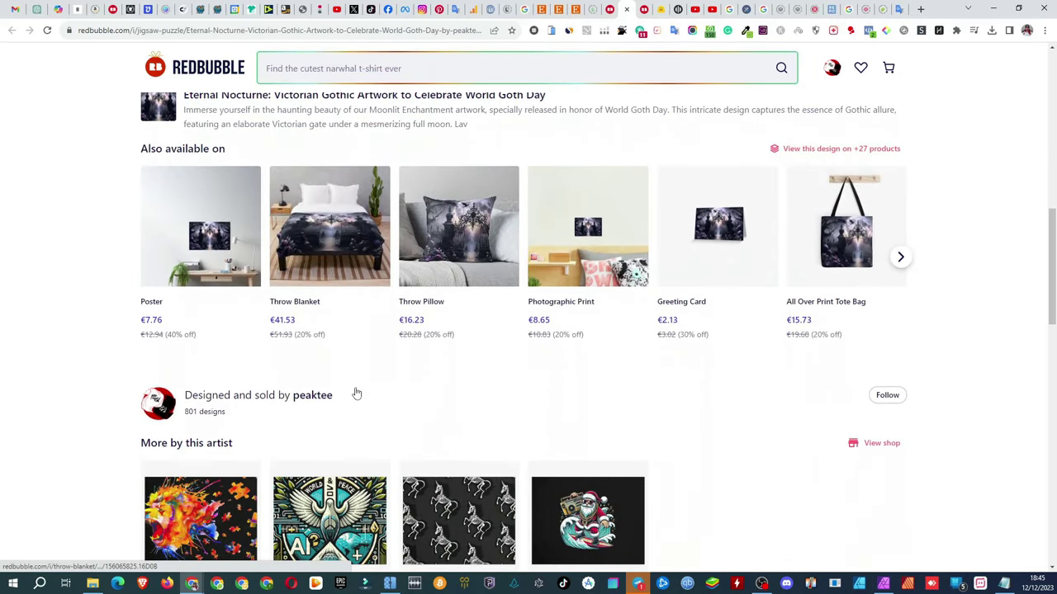
scroll(361, 385, "up", 5)
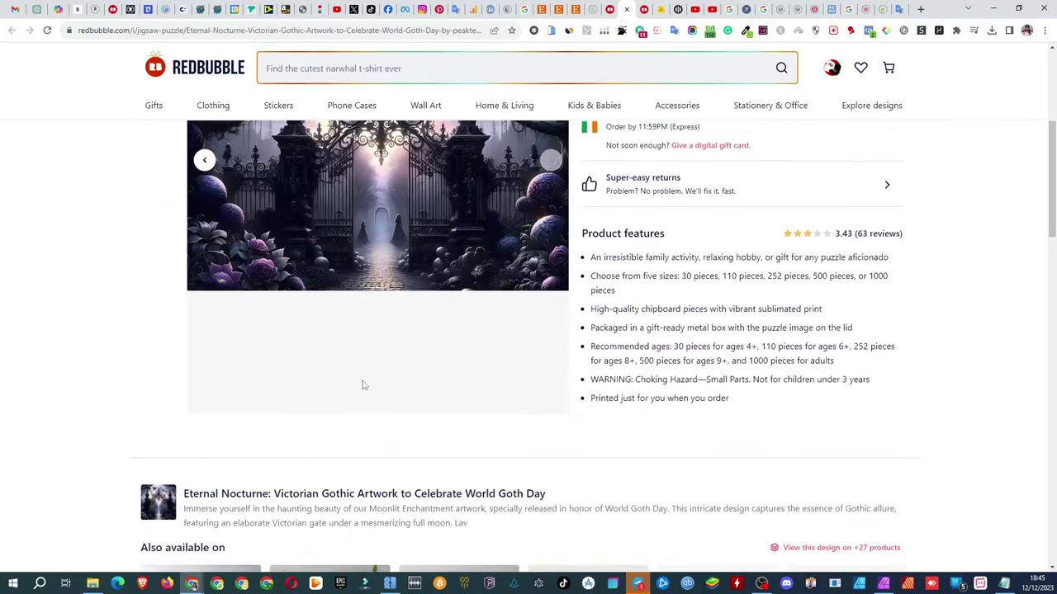